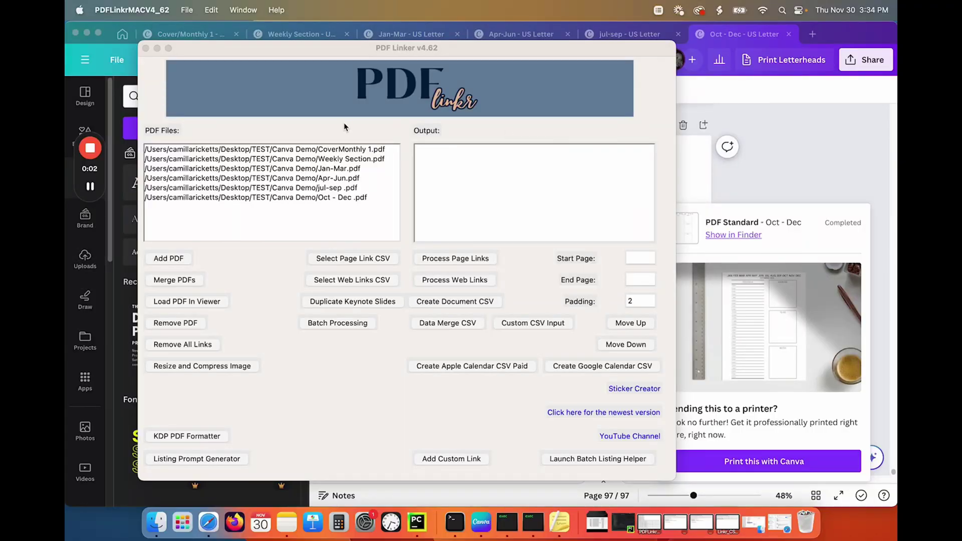
Select all six PDFs in the input file list and remove them.
{"action": "left_click", "coordinate": [284, 150]}
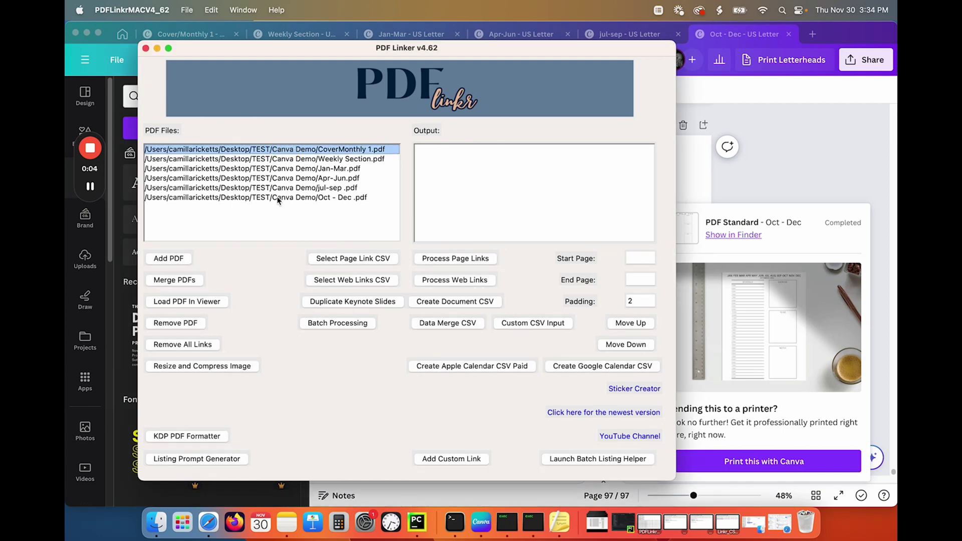
{"action": "left_click", "coordinate": [302, 159]}
{"action": "left_click_drag", "start_coordinate": [304, 173], "coordinate": [306, 200]}
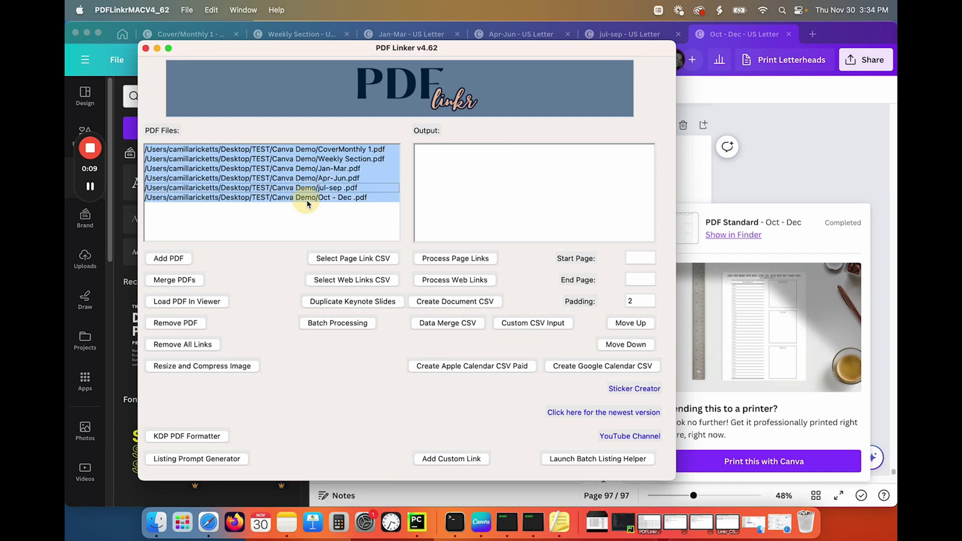
{"action": "left_click", "coordinate": [175, 324]}
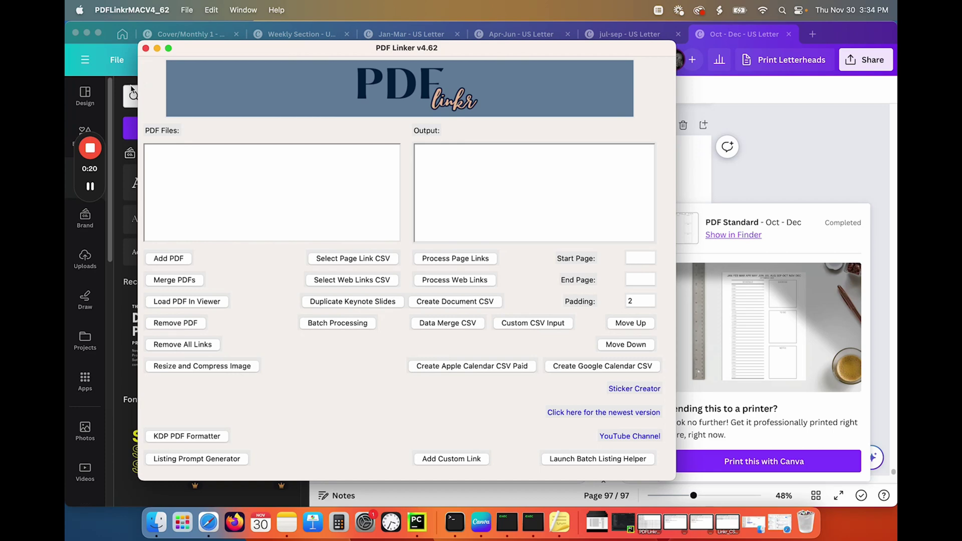
{"action": "left_click_drag", "start_coordinate": [258, 50], "coordinate": [234, 47]}
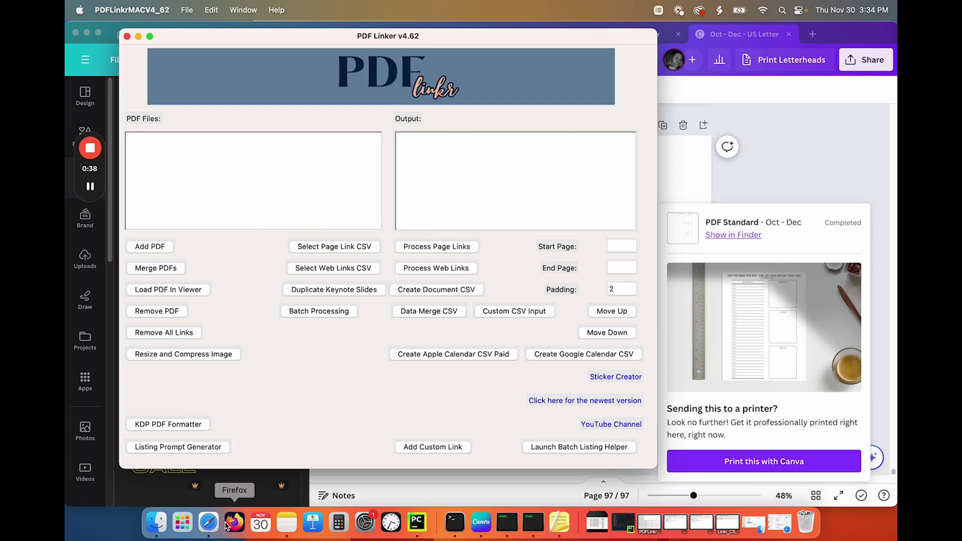
{"action": "left_click", "coordinate": [390, 479]}
{"action": "left_click", "coordinate": [530, 278]}
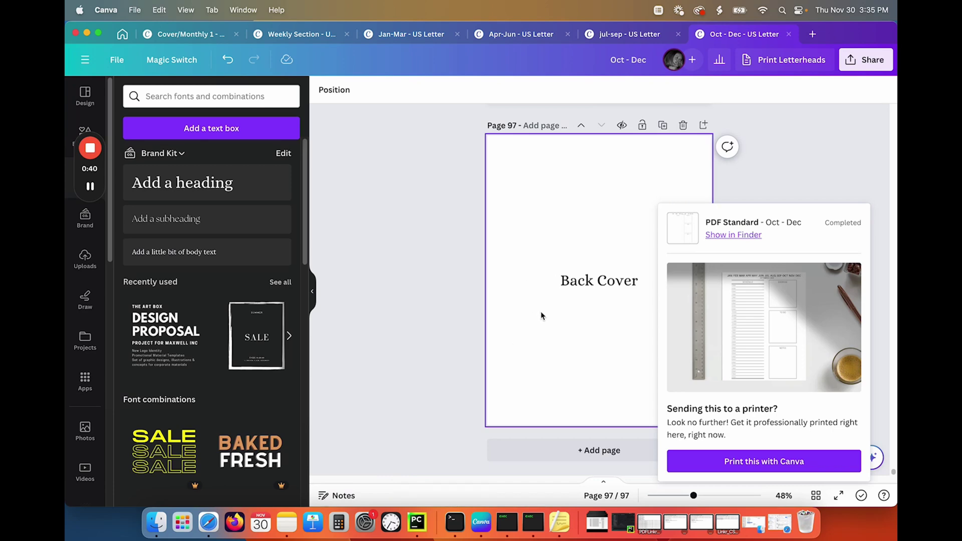
{"action": "scroll", "coordinate": [541, 316], "scroll_direction": "up", "scroll_amount": 1}
{"action": "scroll", "coordinate": [541, 315], "scroll_direction": "up", "scroll_amount": 6}
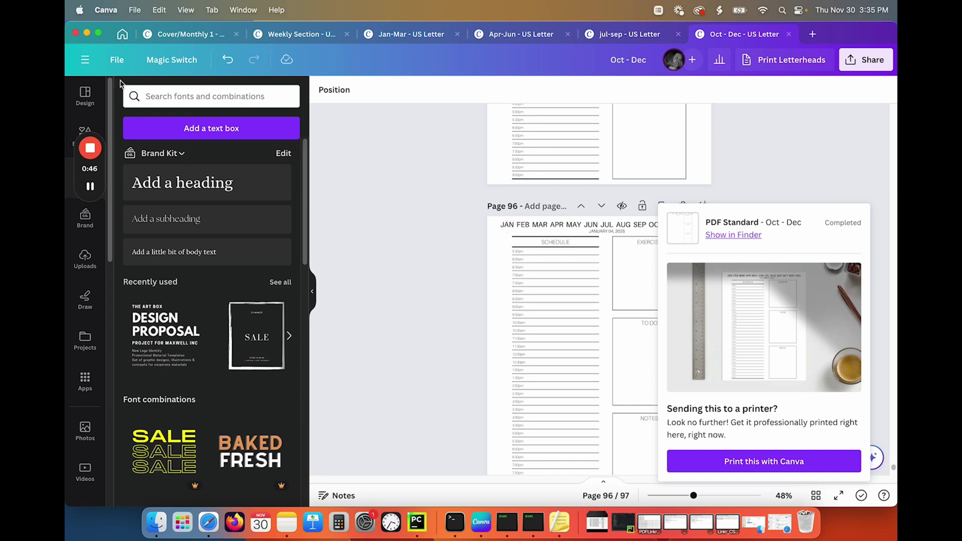
{"action": "left_click", "coordinate": [507, 522]}
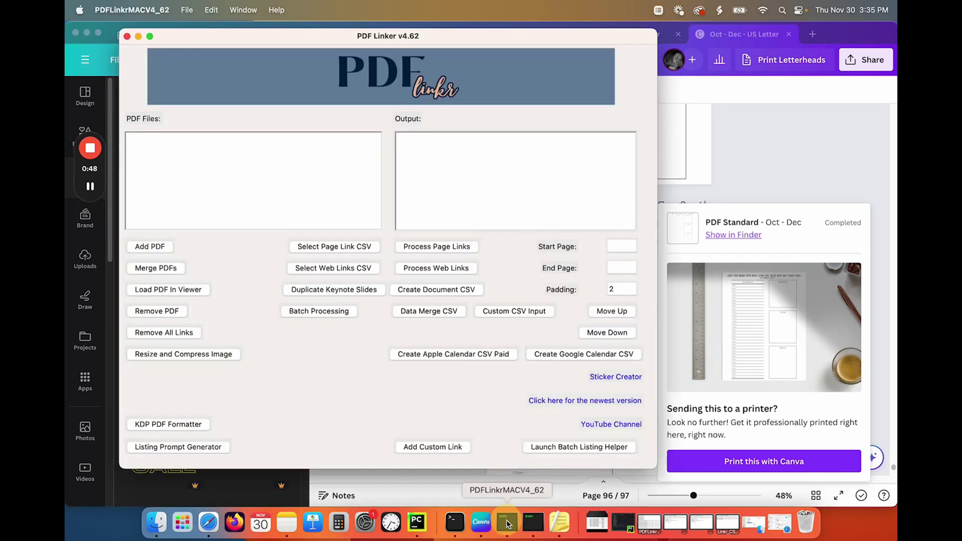
Open the Create Document CSV window and move it left to reveal Canva.
{"action": "left_click", "coordinate": [422, 289]}
{"action": "left_click_drag", "start_coordinate": [597, 32], "coordinate": [420, 35]}
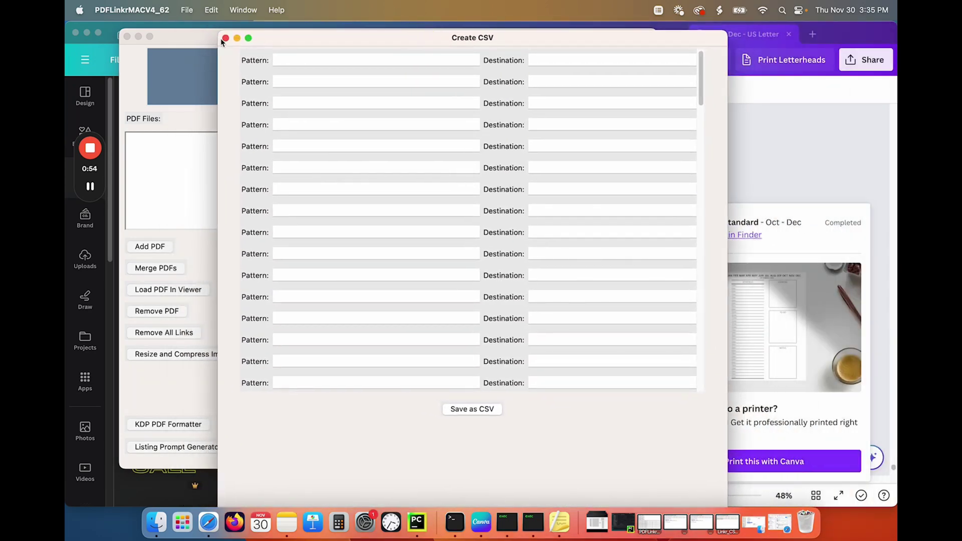
{"action": "left_click", "coordinate": [225, 38]}
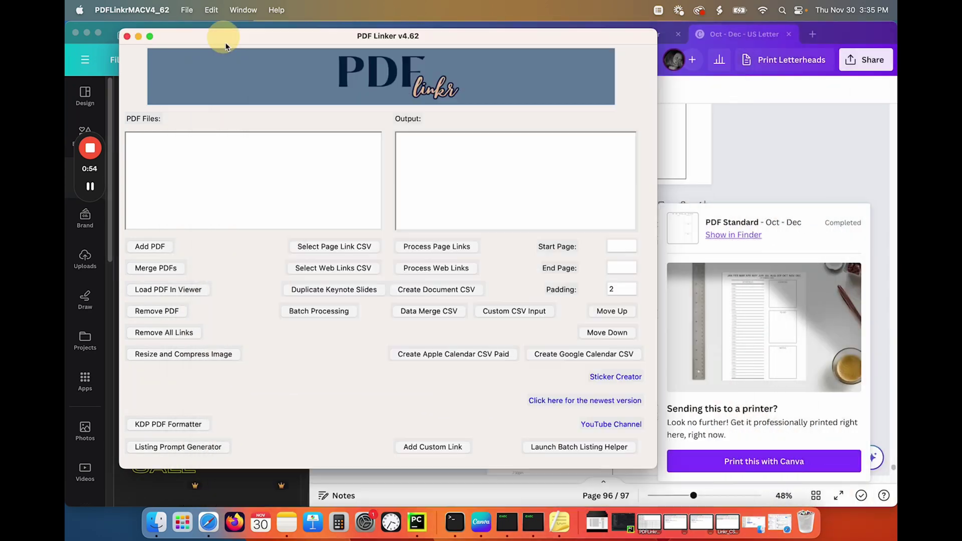
{"action": "left_click", "coordinate": [439, 289]}
{"action": "left_click_drag", "start_coordinate": [502, 35], "coordinate": [304, 38]}
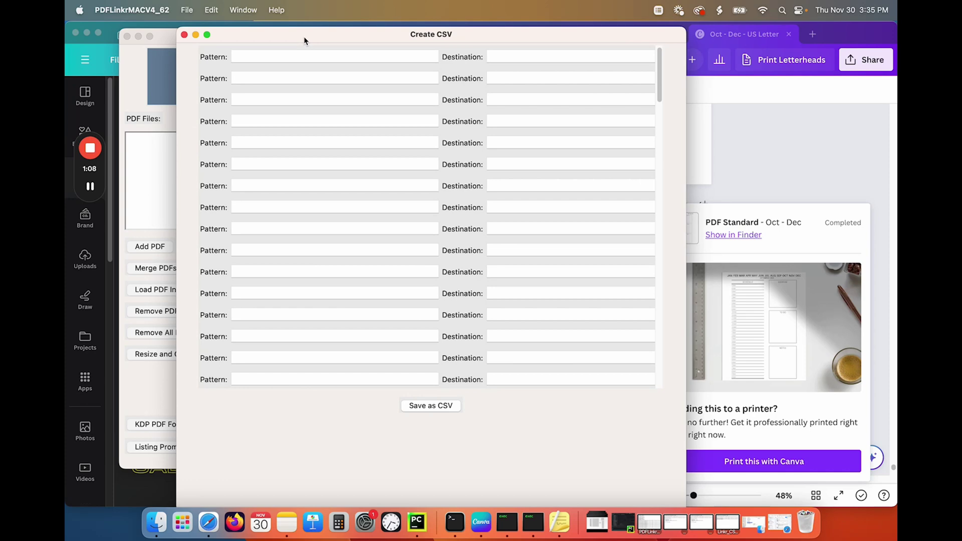
Enter the patterns JAN, FEB, MAR, APR, MAY and JUN in the first six rows.
{"action": "left_click", "coordinate": [290, 55]}
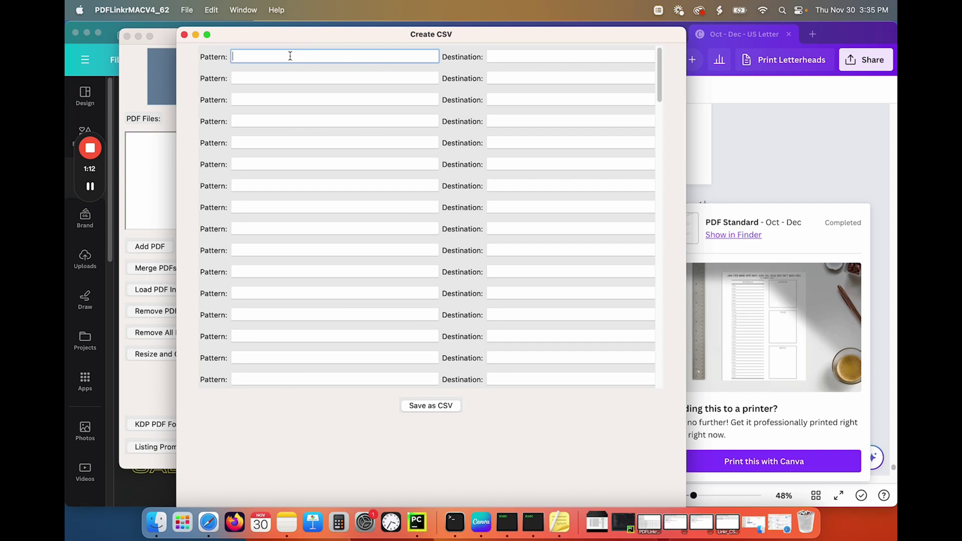
{"action": "type", "text": "JAN"}
{"action": "key", "text": "Tab"}
{"action": "key", "text": "Tab"}
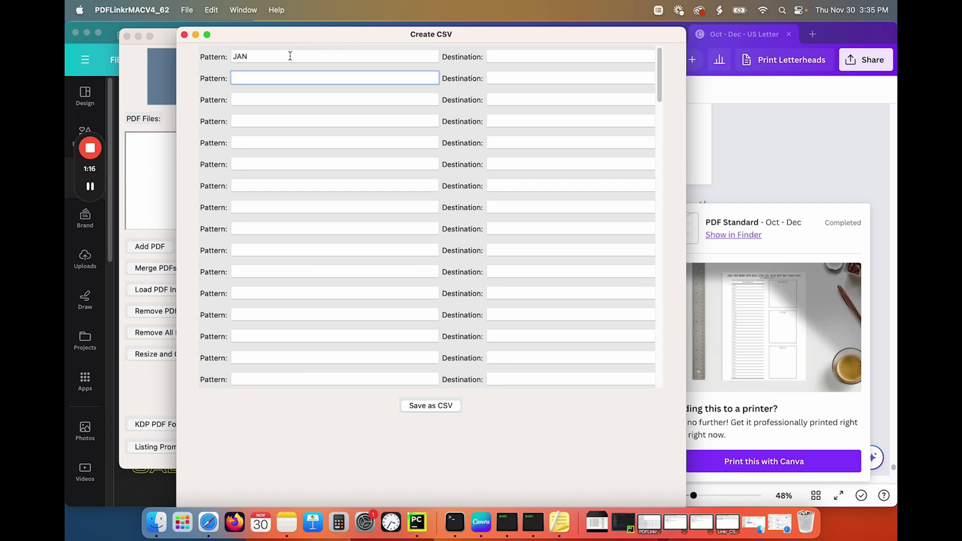
{"action": "type", "text": "FEB"}
{"action": "key", "text": "Tab"}
{"action": "key", "text": "Tab"}
{"action": "type", "text": "MAR"}
{"action": "key", "text": "Tab"}
{"action": "key", "text": "Tab"}
{"action": "type", "text": "APR"}
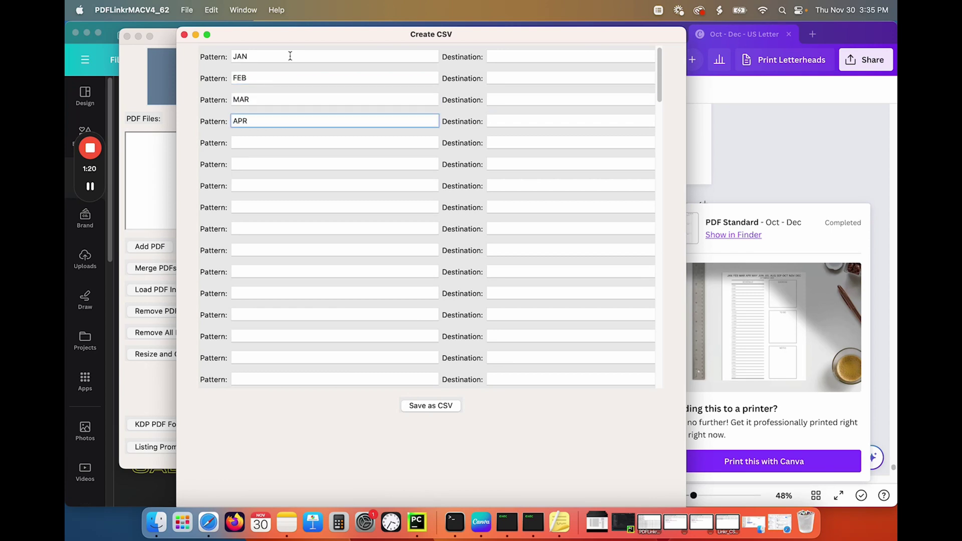
Enter the patterns JUL, AUG, SEP, OCT, NOV and DEC in the remaining rows.
{"action": "key", "text": "Tab"}
{"action": "key", "text": "Tab"}
{"action": "type", "text": "MAY"}
{"action": "key", "text": "Tab"}
{"action": "key", "text": "Tab"}
{"action": "type", "text": "JUN"}
{"action": "key", "text": "Tab"}
{"action": "key", "text": "Tab"}
{"action": "type", "text": "JUL"}
{"action": "key", "text": "Tab"}
{"action": "key", "text": "Tab"}
{"action": "type", "text": "AUG"}
{"action": "key", "text": "Tab"}
{"action": "key", "text": "Tab"}
{"action": "type", "text": "SEP"}
{"action": "key", "text": "Tab"}
{"action": "key", "text": "Tab"}
{"action": "type", "text": "OCT"}
{"action": "key", "text": "Tab"}
{"action": "key", "text": "Tab"}
{"action": "type", "text": "NOV"}
{"action": "key", "text": "Tab"}
{"action": "key", "text": "Tab"}
{"action": "type", "text": "D"}
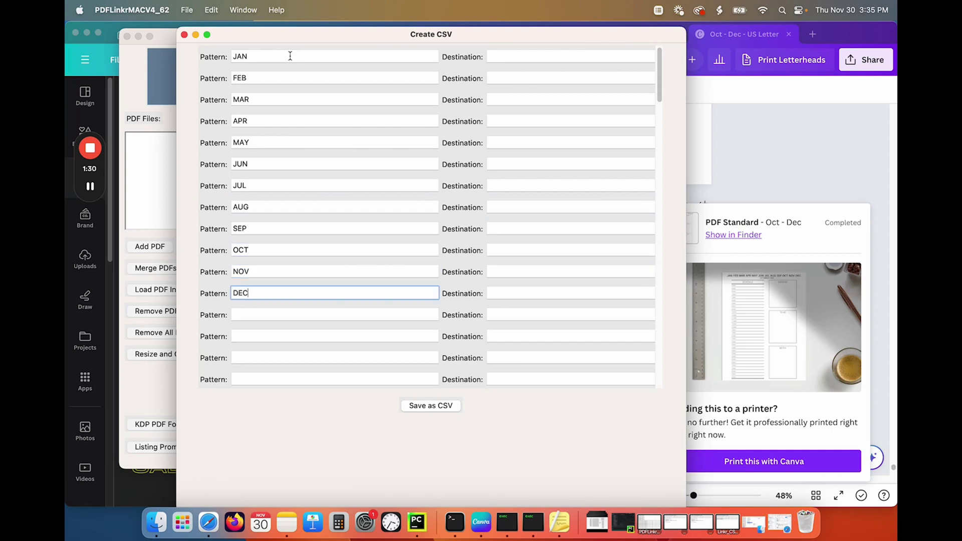
{"action": "key", "text": "Tab"}
{"action": "key", "text": "Tab"}
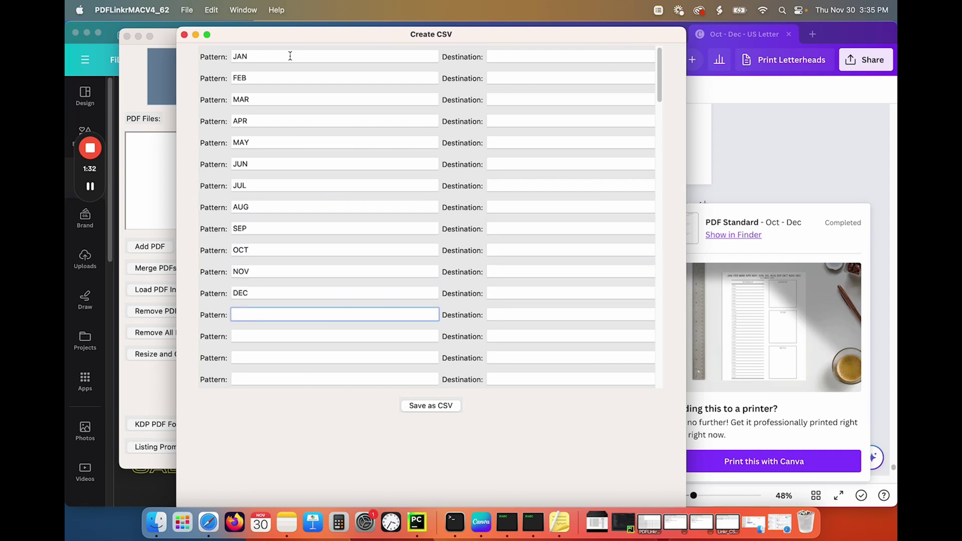
Set destination pages 2 through 7 for JAN through JUN.
{"action": "left_click", "coordinate": [518, 57]}
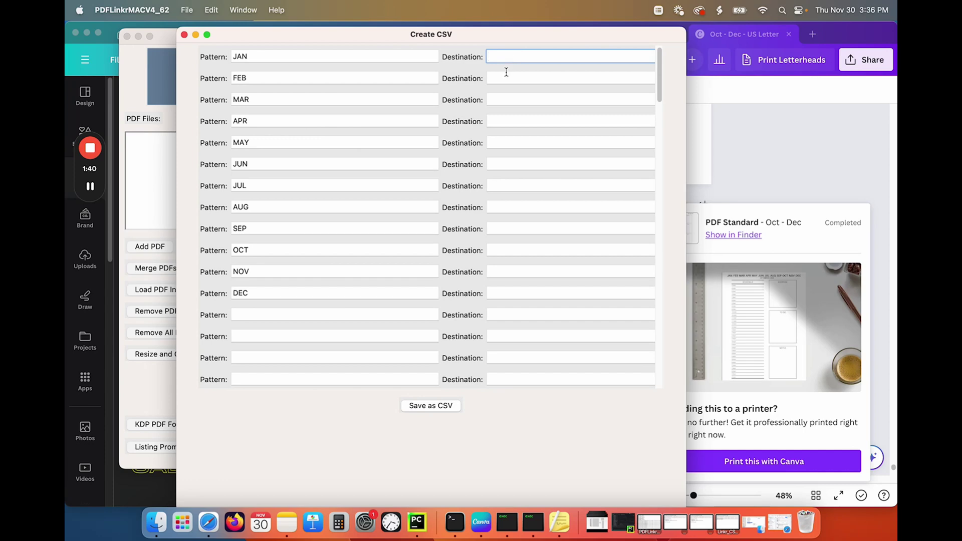
{"action": "type", "text": "2"}
{"action": "left_click", "coordinate": [504, 79]}
{"action": "type", "text": "3"}
{"action": "left_click", "coordinate": [502, 97]}
{"action": "type", "text": "4"}
{"action": "left_click", "coordinate": [504, 119]}
{"action": "type", "text": "5"}
{"action": "left_click", "coordinate": [506, 142]}
{"action": "type", "text": "6"}
{"action": "left_click", "coordinate": [496, 164]}
{"action": "type", "text": "7"}
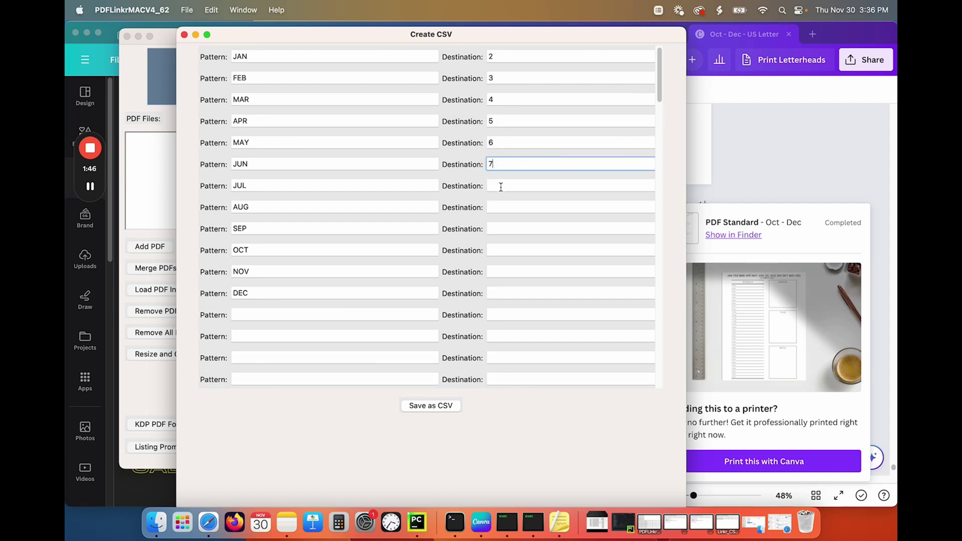
Set destination pages 8 through 13 for JUL through DEC.
{"action": "left_click", "coordinate": [499, 185]}
{"action": "type", "text": "8"}
{"action": "left_click", "coordinate": [496, 207]}
{"action": "type", "text": "9"}
{"action": "left_click", "coordinate": [504, 228]}
{"action": "type", "text": "10"}
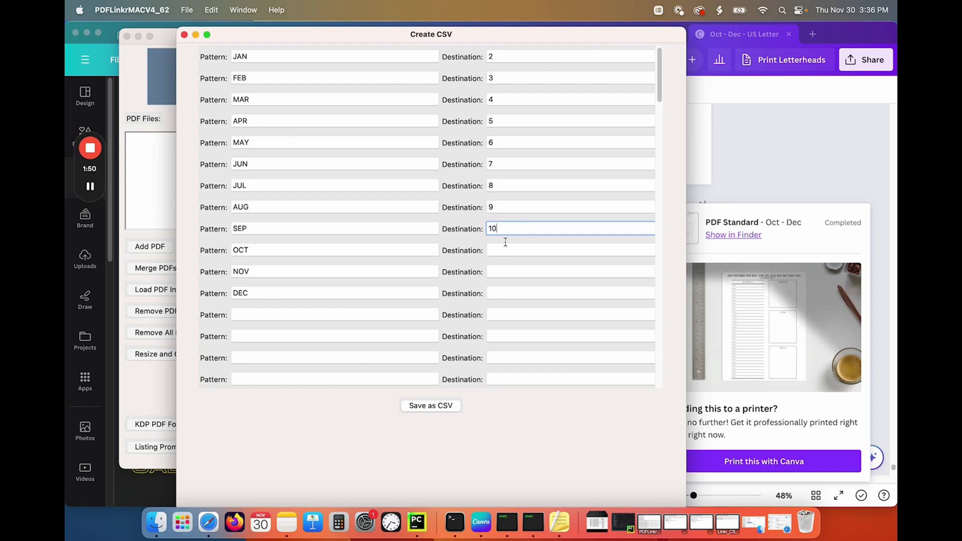
{"action": "left_click", "coordinate": [501, 253]}
{"action": "type", "text": "11"}
{"action": "left_click", "coordinate": [489, 272]}
{"action": "type", "text": "12"}
{"action": "left_click", "coordinate": [493, 292]}
{"action": "type", "text": "13"}
Save the month mappings as the TABS CSV file and close the Create CSV window.
{"action": "left_click", "coordinate": [424, 406]}
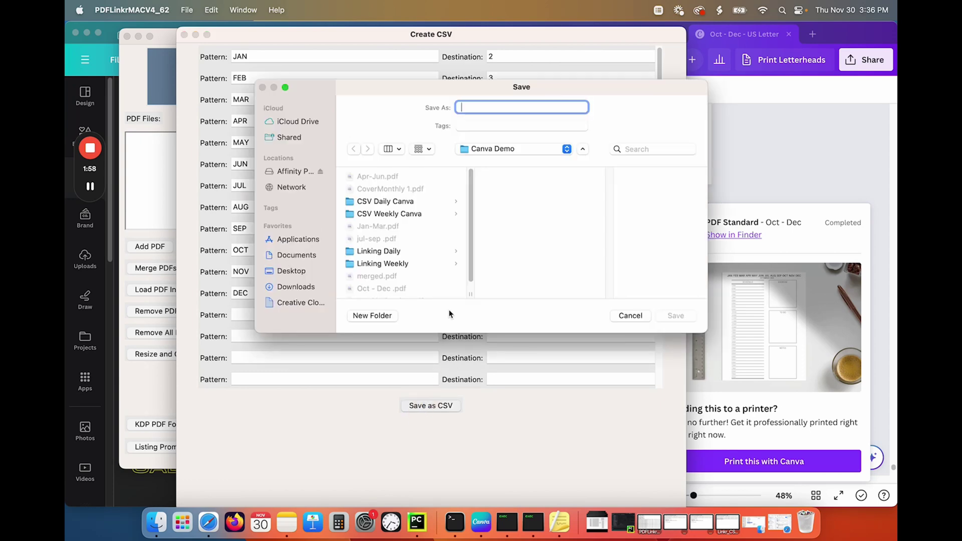
{"action": "left_click", "coordinate": [485, 107]}
{"action": "type", "text": "TABS"}
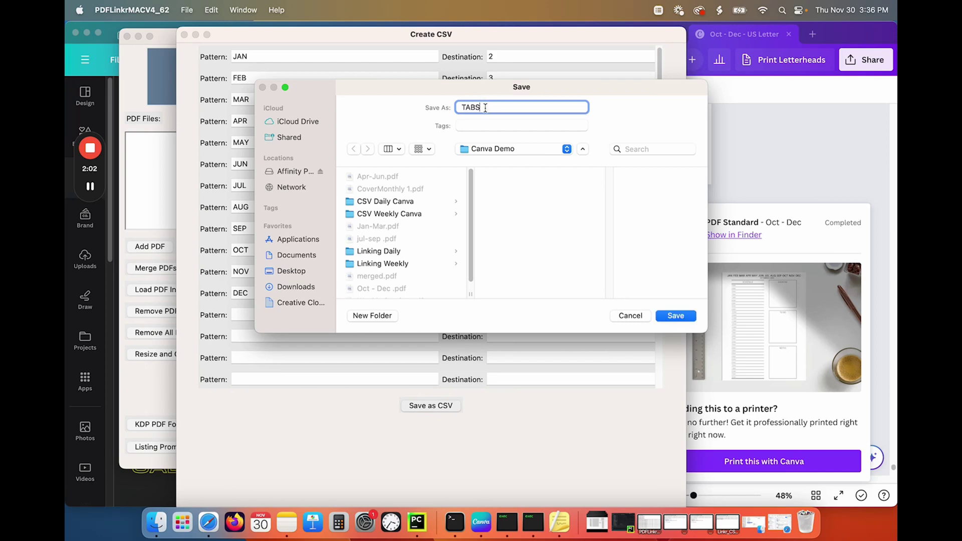
{"action": "key", "text": "Return"}
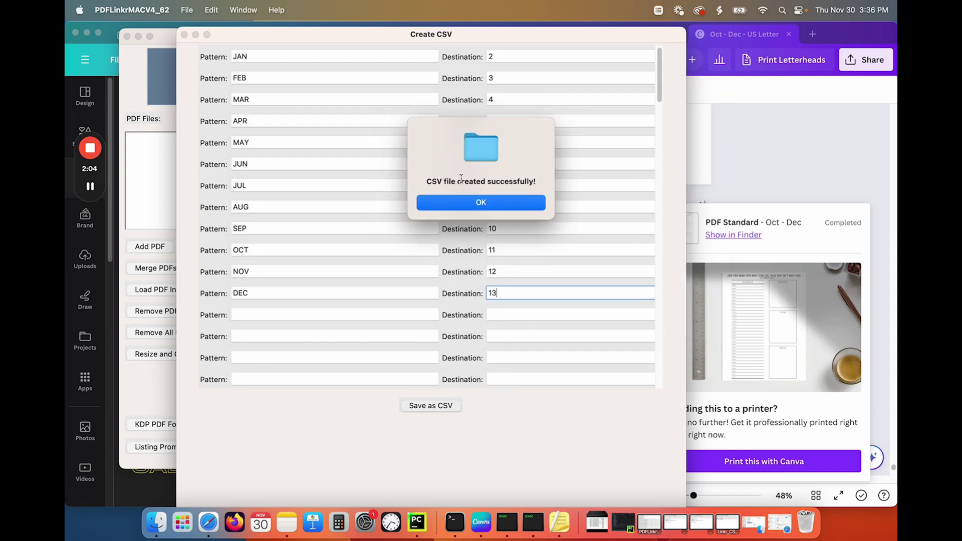
{"action": "left_click", "coordinate": [454, 209]}
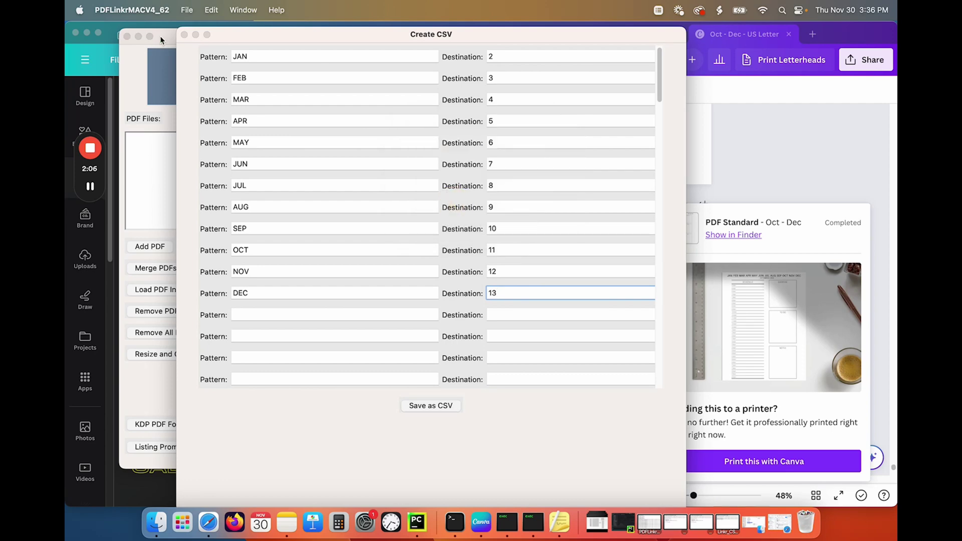
{"action": "left_click", "coordinate": [183, 34]}
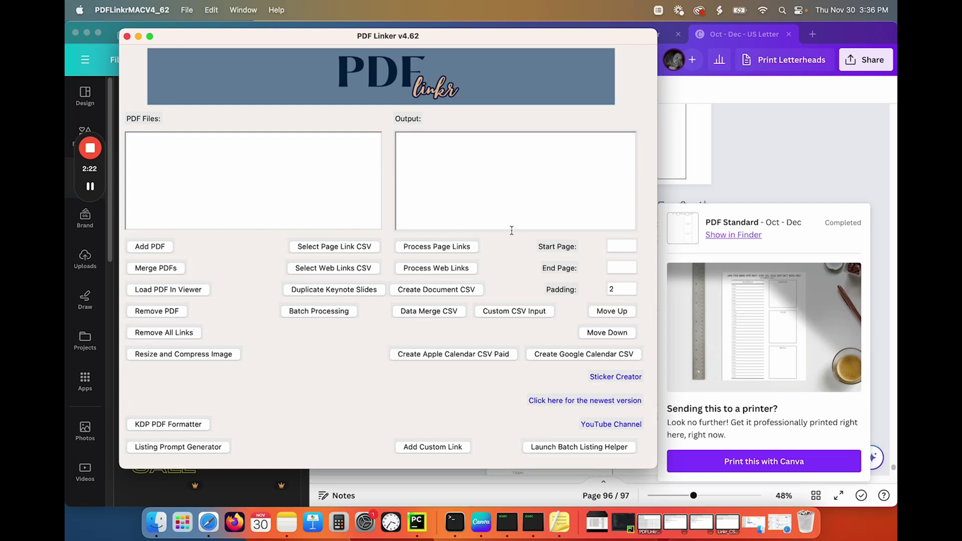
{"action": "left_click", "coordinate": [335, 314]}
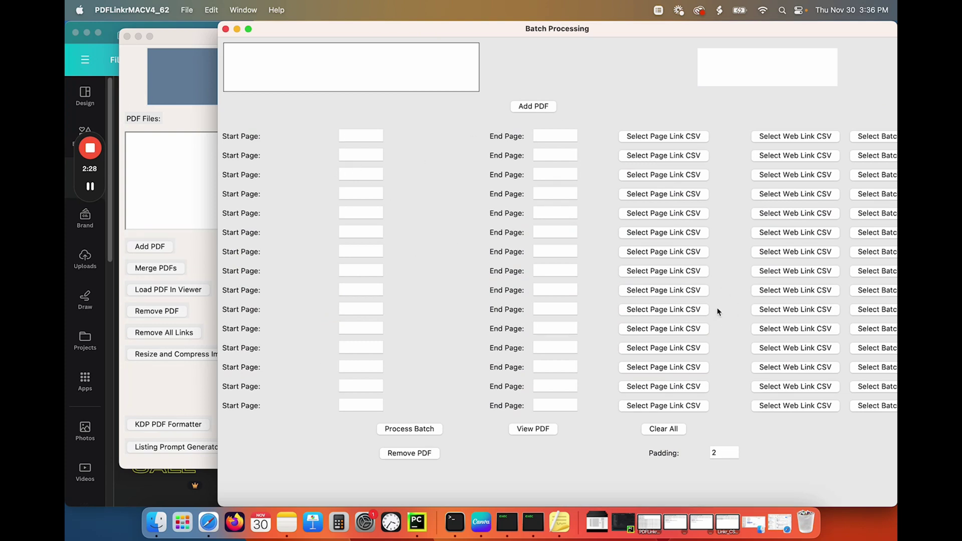
{"action": "left_click", "coordinate": [226, 29]}
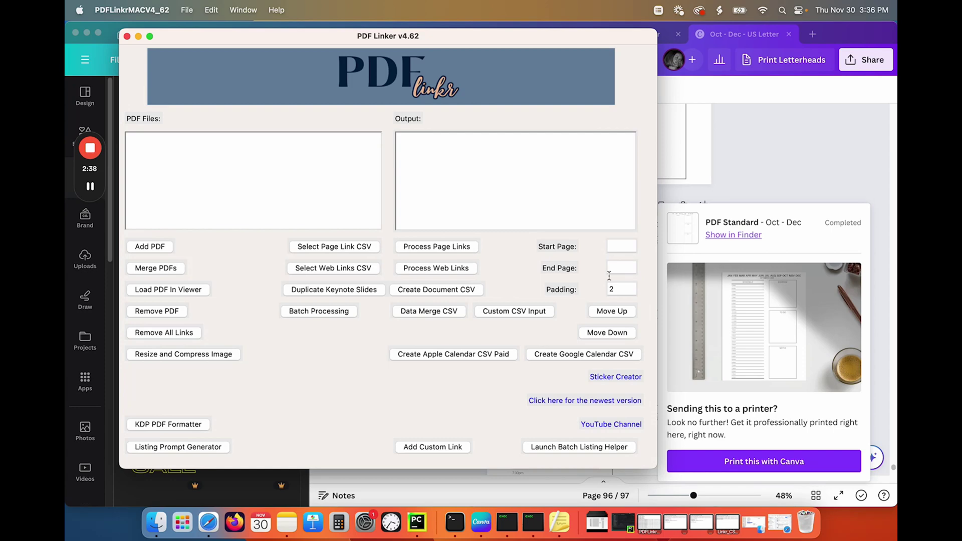
Load merged.pdf and use the cover page's JAN–DEC month row as the link area.
{"action": "left_click", "coordinate": [150, 247]}
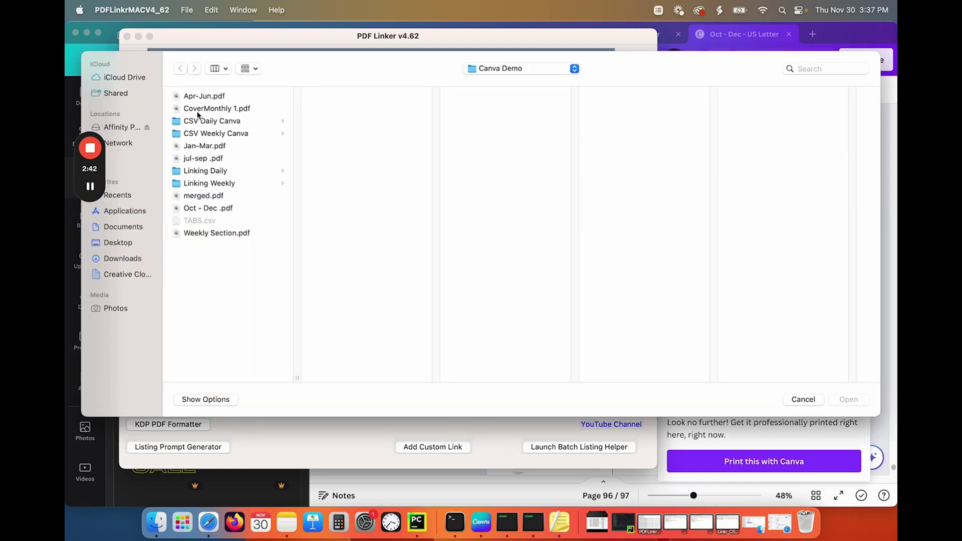
{"action": "double_click", "coordinate": [206, 195]}
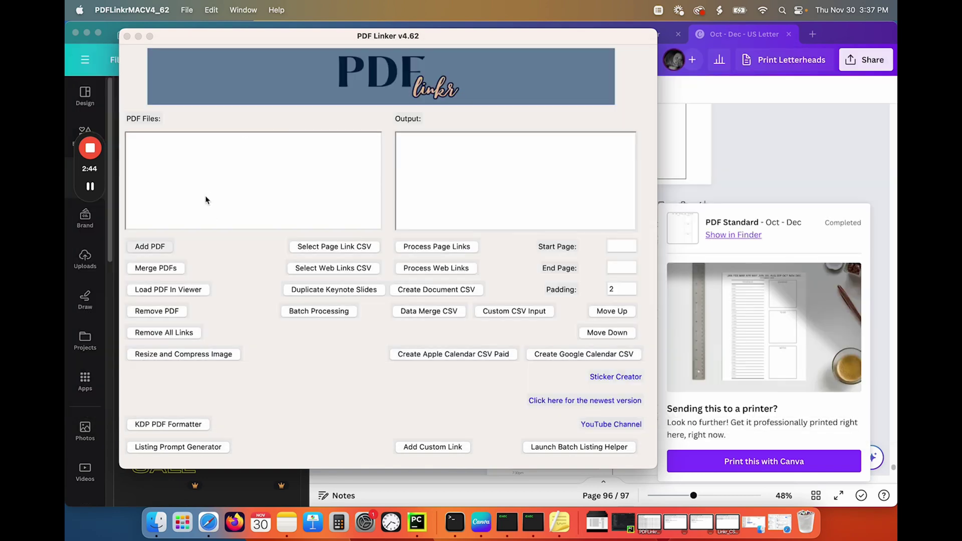
{"action": "left_click", "coordinate": [241, 137]}
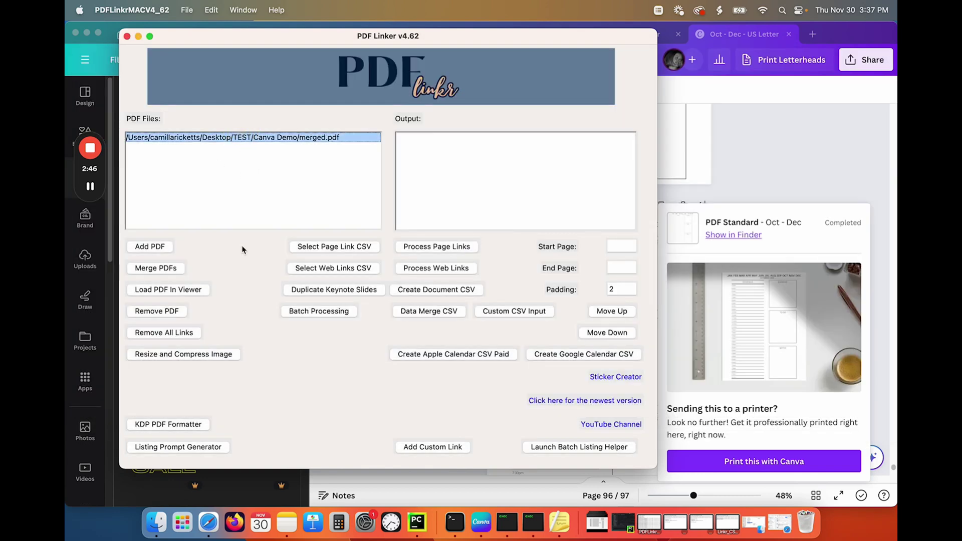
{"action": "left_click", "coordinate": [171, 290]}
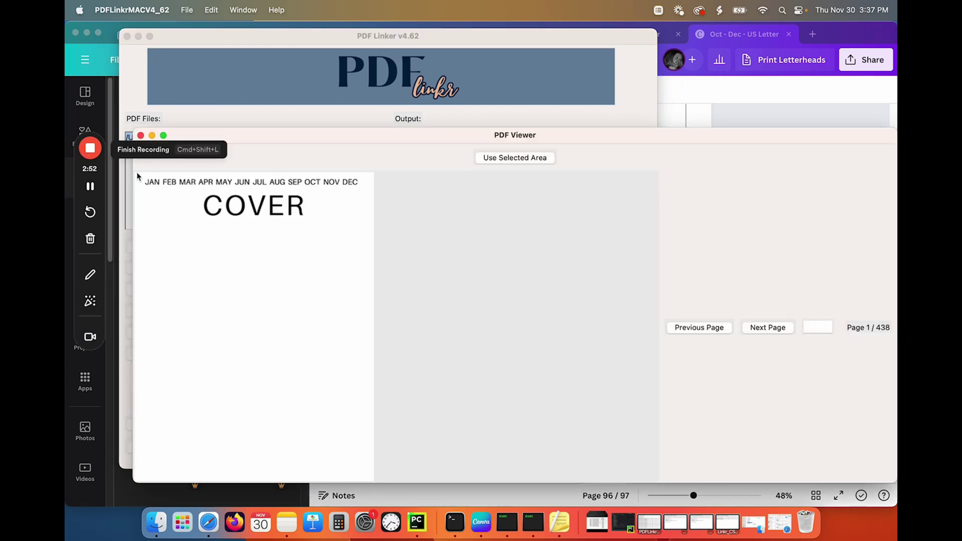
{"action": "left_click_drag", "start_coordinate": [138, 177], "coordinate": [373, 195]}
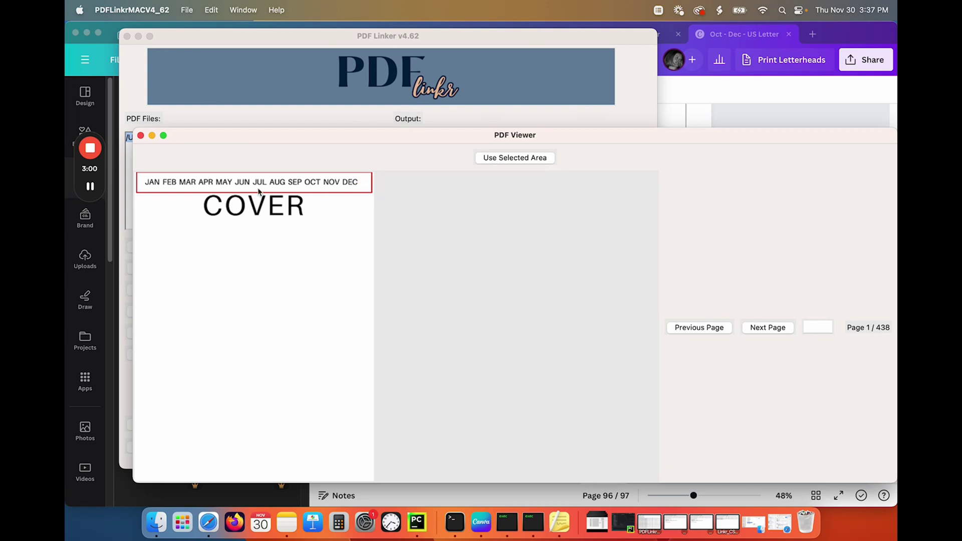
{"action": "left_click", "coordinate": [498, 159]}
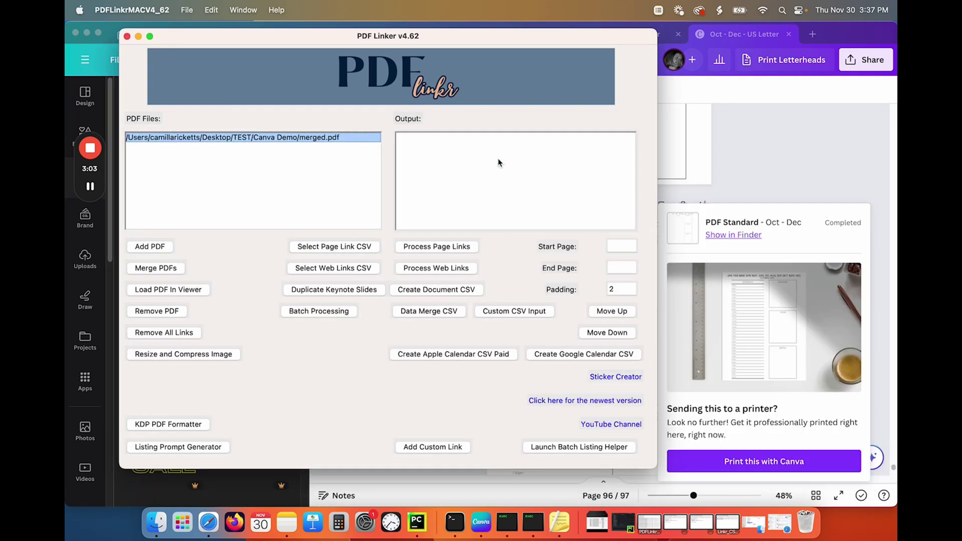
Choose TABS.csv from the Canva Demo folder as the page link CSV.
{"action": "left_click", "coordinate": [351, 248]}
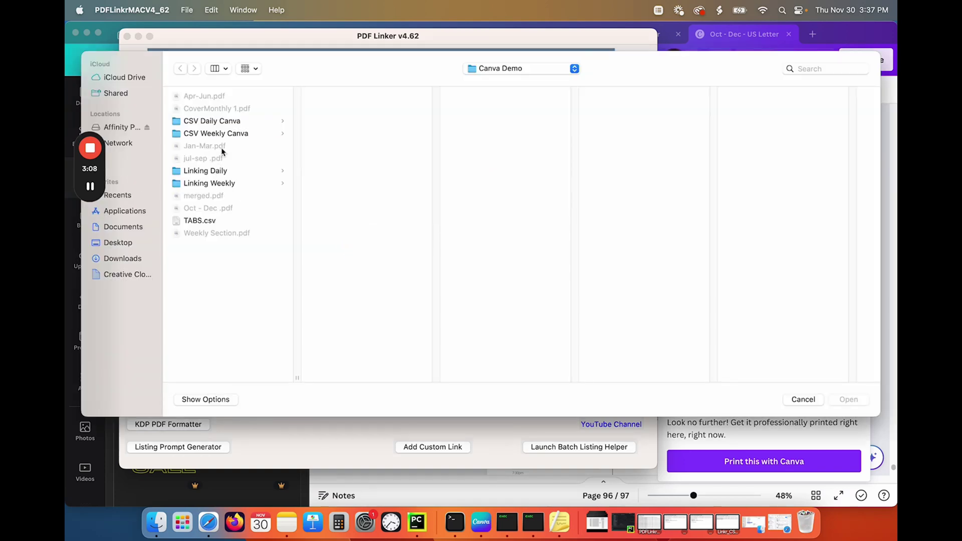
{"action": "left_click", "coordinate": [201, 220]}
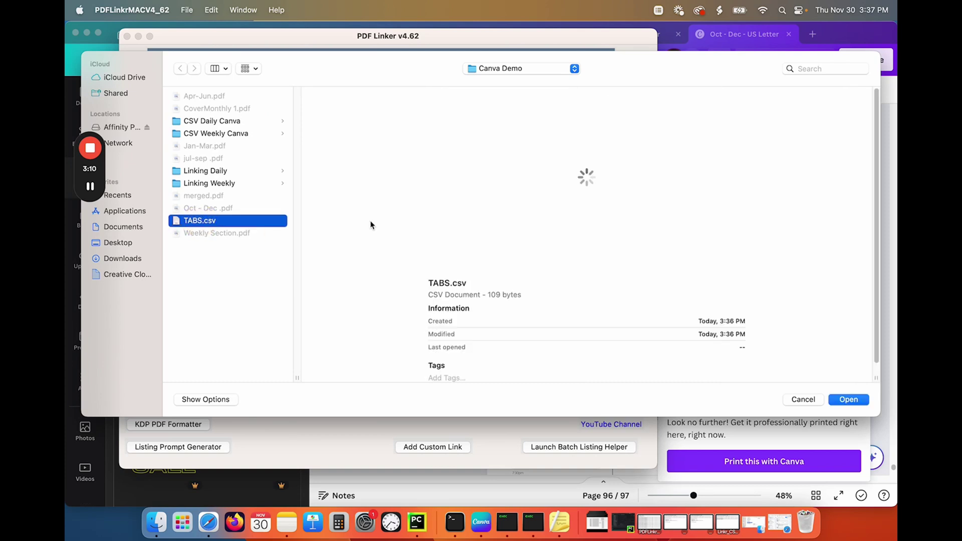
{"action": "left_click", "coordinate": [847, 400]}
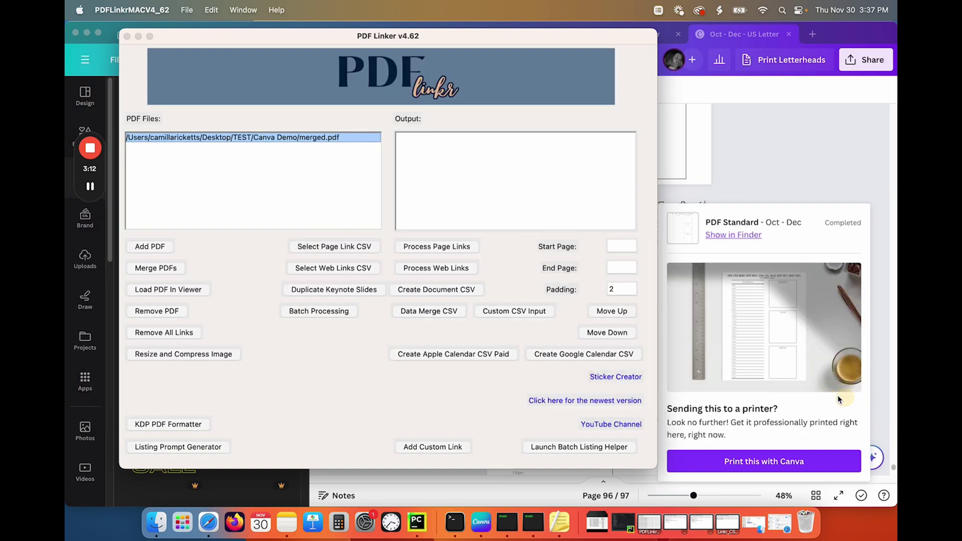
Process the month page links into merged.pdf and review each month's links across pages 2 onward.
{"action": "left_click", "coordinate": [430, 247]}
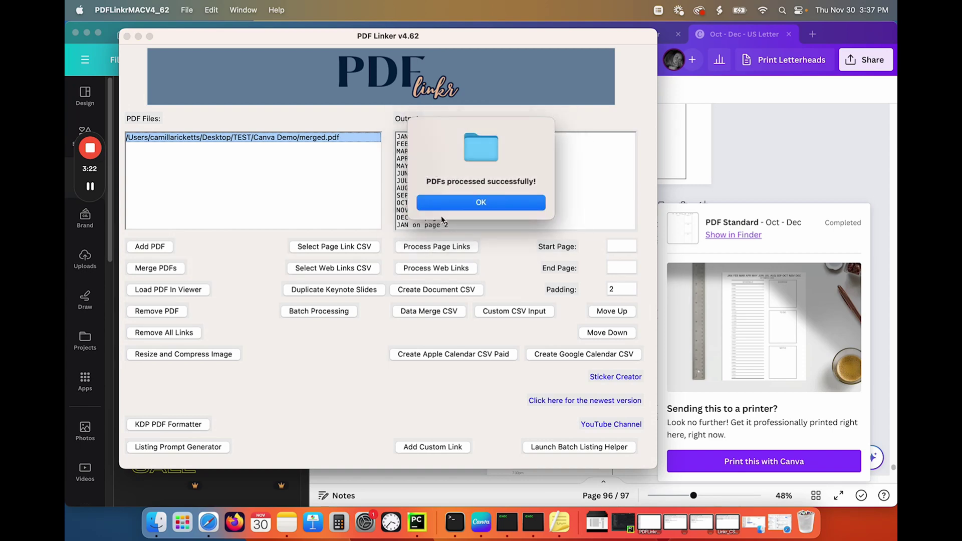
{"action": "left_click", "coordinate": [447, 202]}
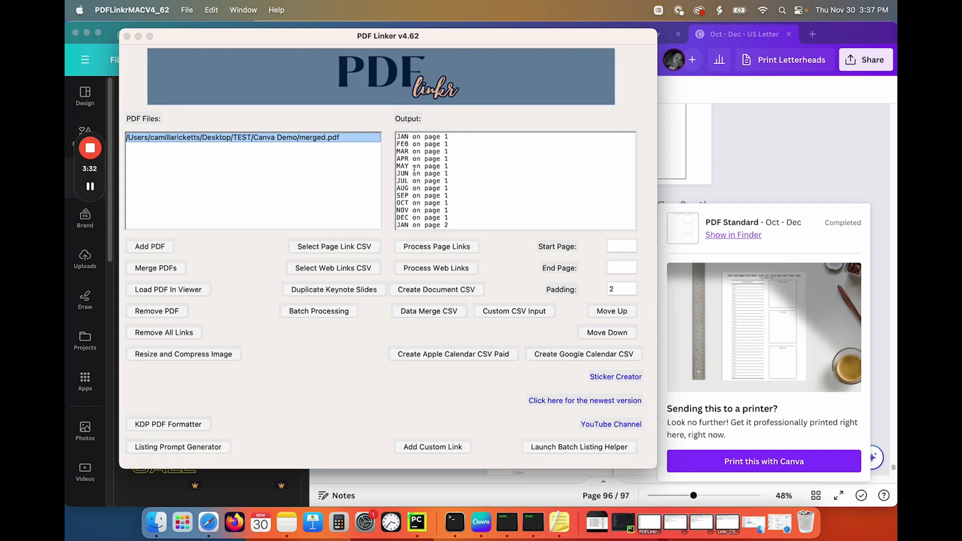
{"action": "left_click_drag", "start_coordinate": [413, 168], "coordinate": [419, 242]}
{"action": "left_click", "coordinate": [469, 202]}
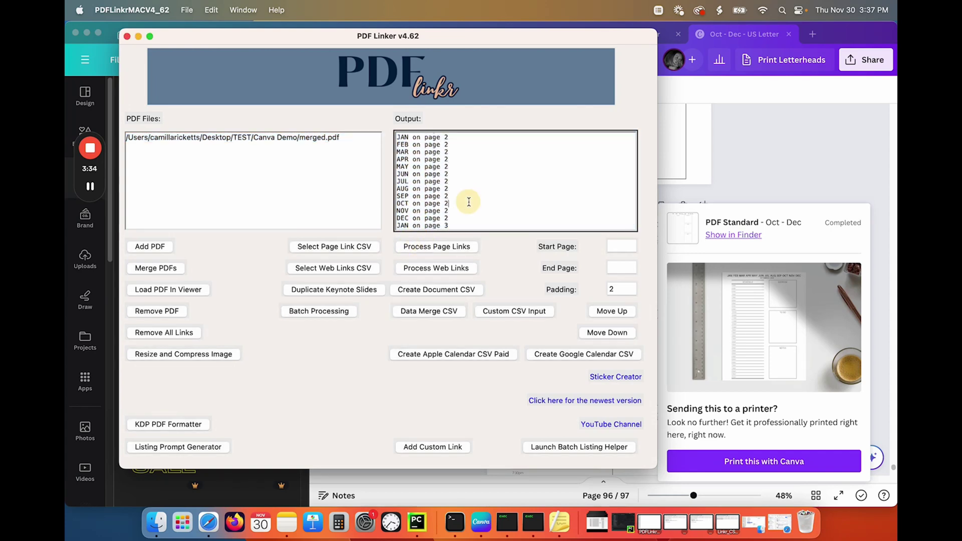
{"action": "scroll", "coordinate": [466, 199], "scroll_direction": "up", "scroll_amount": 5}
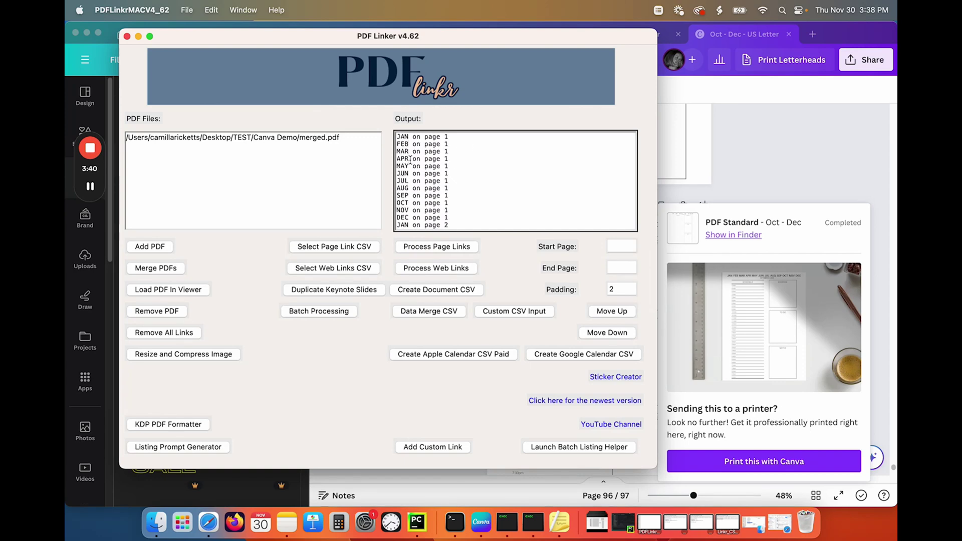
{"action": "scroll", "coordinate": [413, 198], "scroll_direction": "down", "scroll_amount": 1}
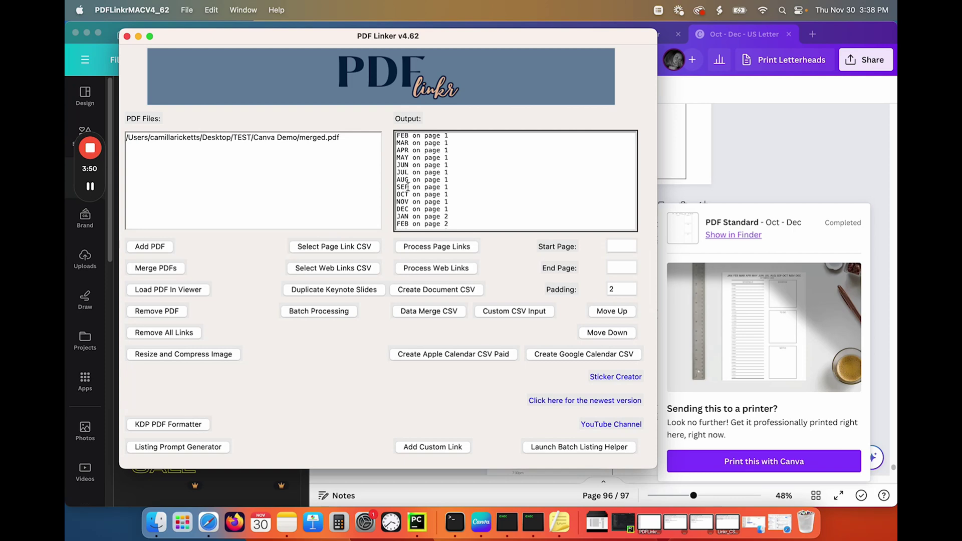
{"action": "scroll", "coordinate": [407, 186], "scroll_direction": "down", "scroll_amount": 4}
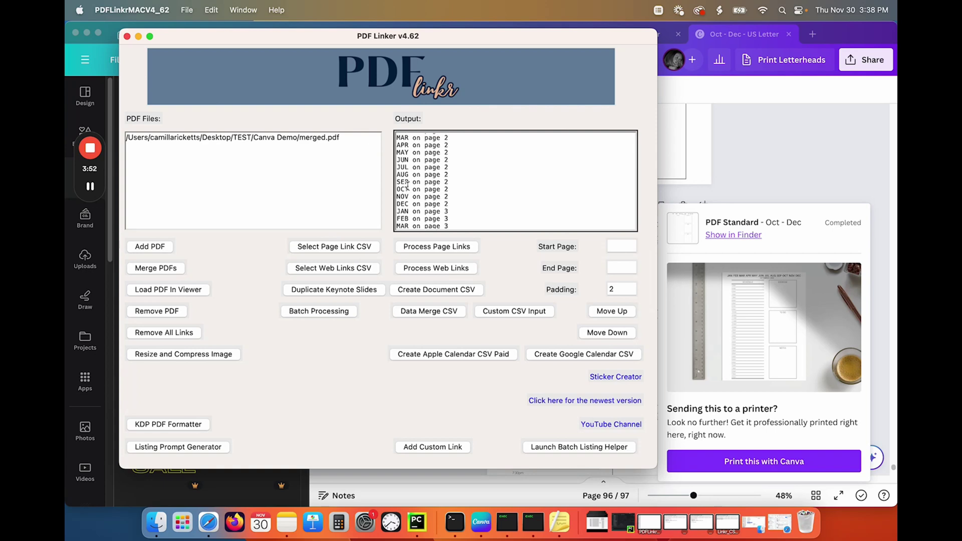
{"action": "scroll", "coordinate": [410, 183], "scroll_direction": "down", "scroll_amount": 4}
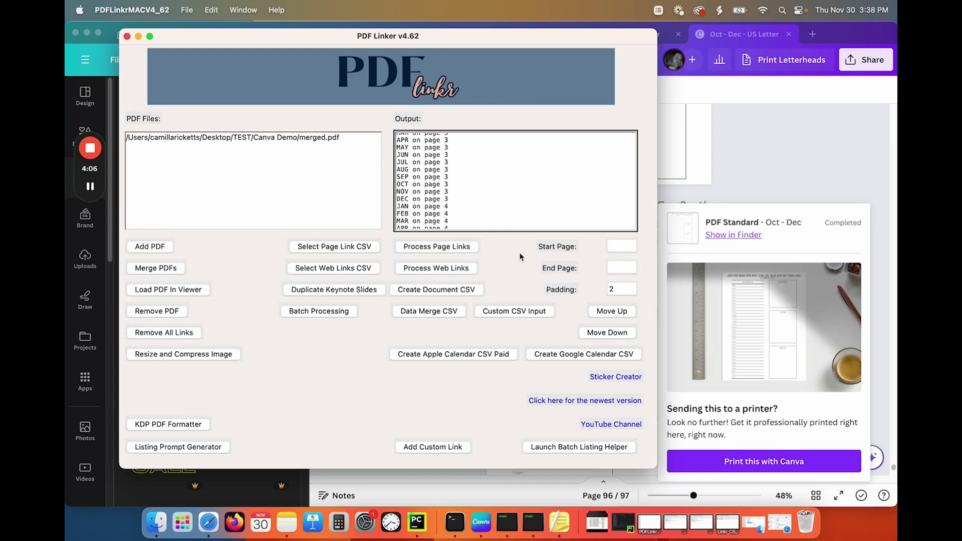
Open Finder on the Canva Demo folder and select merged_updated.pdf.
{"action": "left_click", "coordinate": [154, 529]}
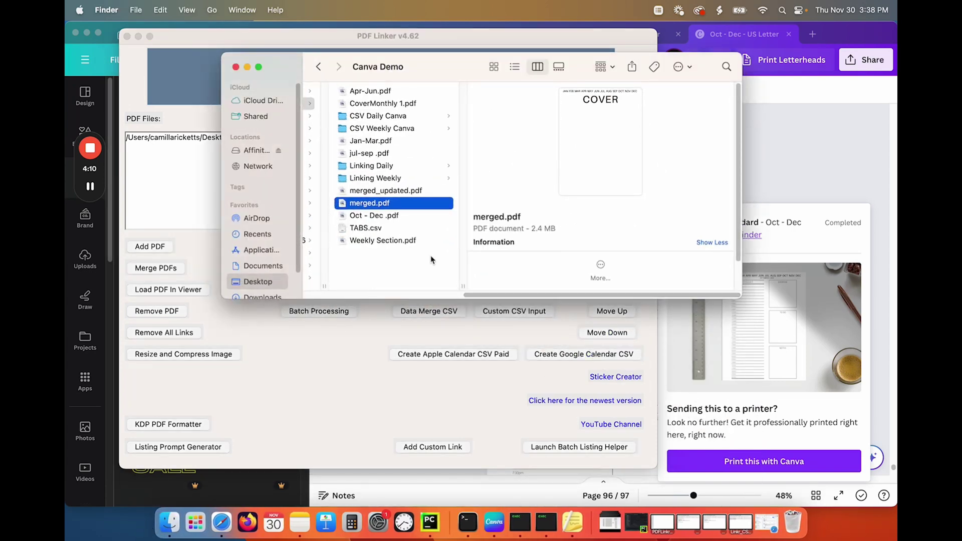
{"action": "left_click", "coordinate": [395, 192]}
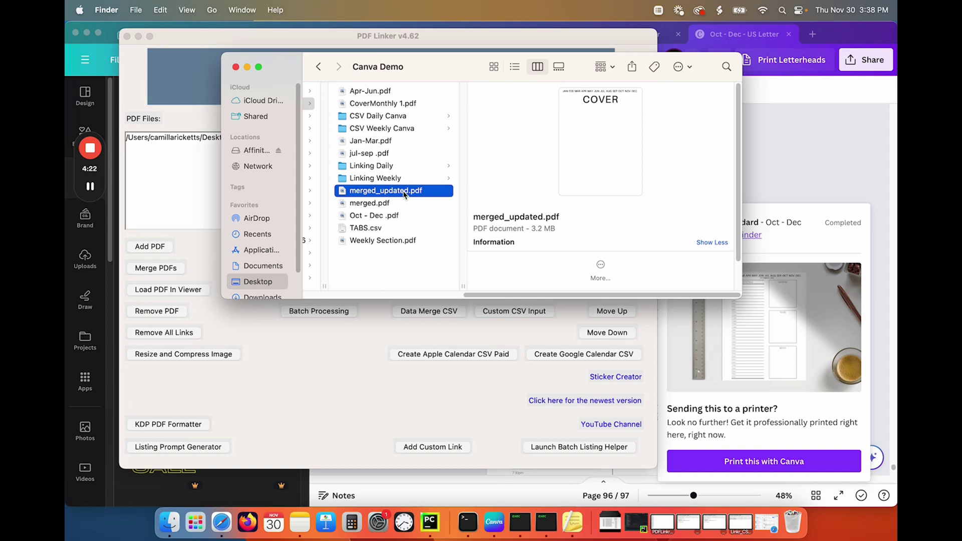
{"action": "double_click", "coordinate": [407, 192]}
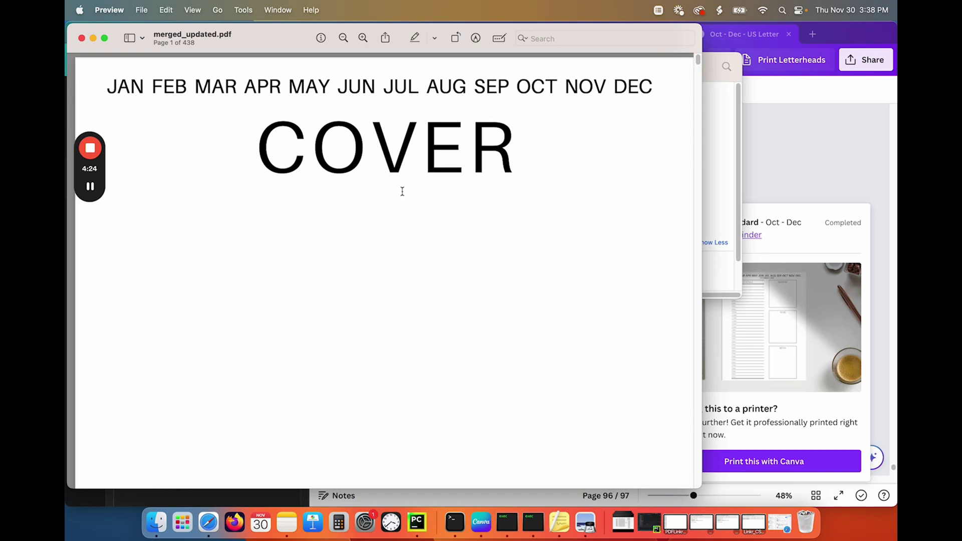
{"action": "left_click", "coordinate": [130, 90]}
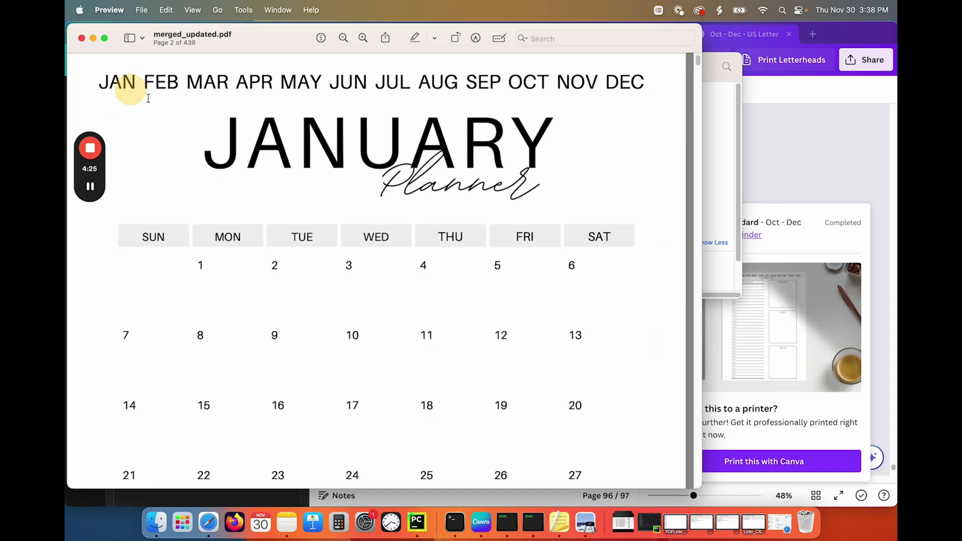
{"action": "left_click", "coordinate": [285, 86]}
{"action": "left_click", "coordinate": [429, 85]}
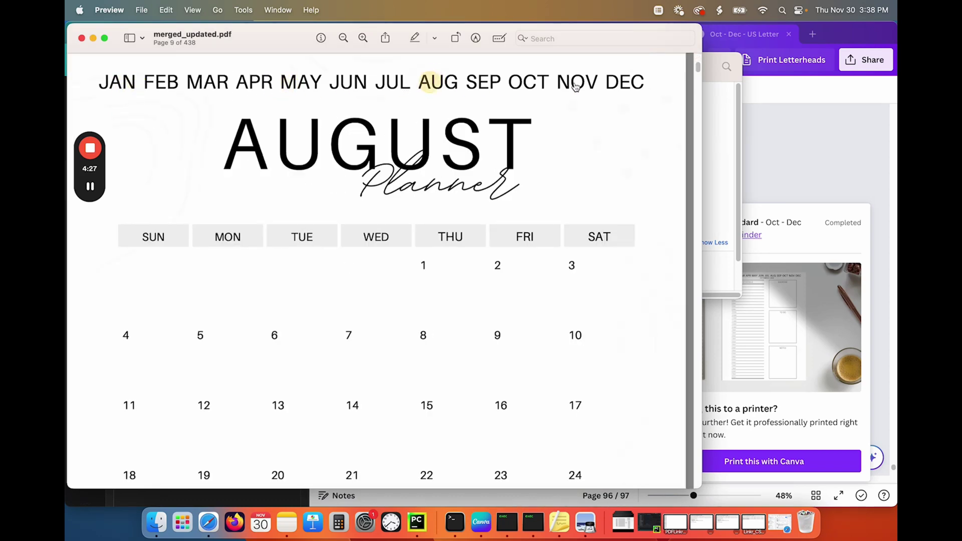
{"action": "left_click", "coordinate": [619, 85]}
{"action": "left_click", "coordinate": [526, 85]}
{"action": "left_click", "coordinate": [438, 84]}
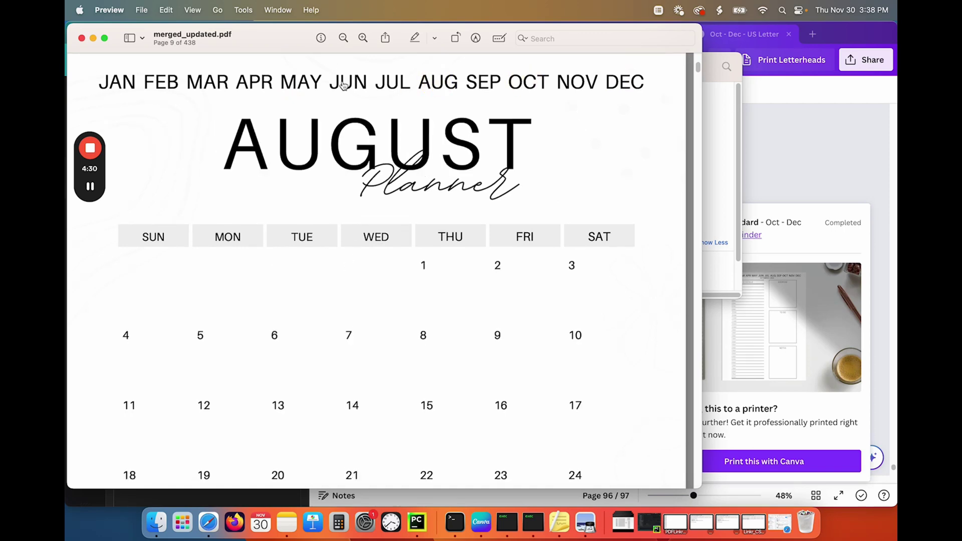
{"action": "left_click", "coordinate": [346, 85]}
{"action": "left_click", "coordinate": [482, 85]}
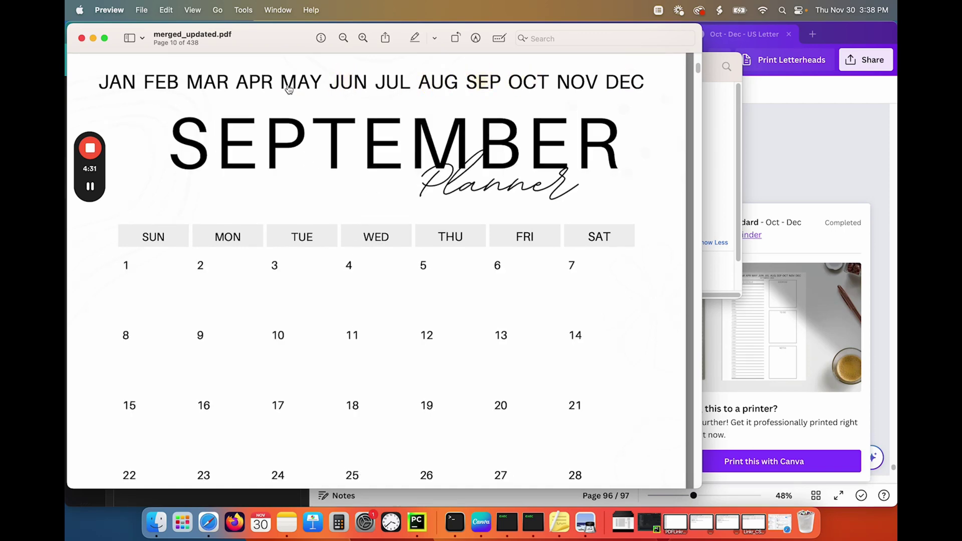
{"action": "left_click", "coordinate": [246, 85]}
{"action": "left_click", "coordinate": [160, 86]}
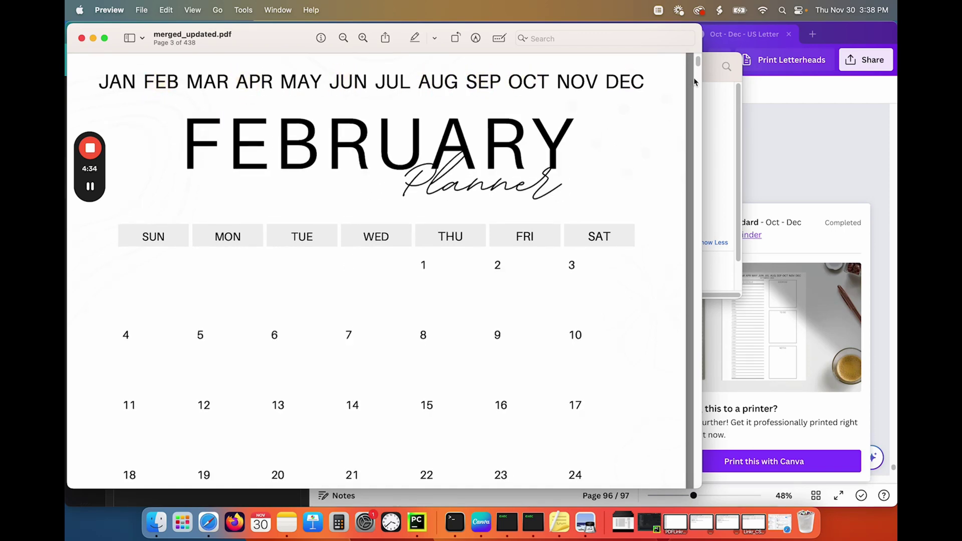
{"action": "left_click_drag", "start_coordinate": [697, 63], "coordinate": [741, 497]}
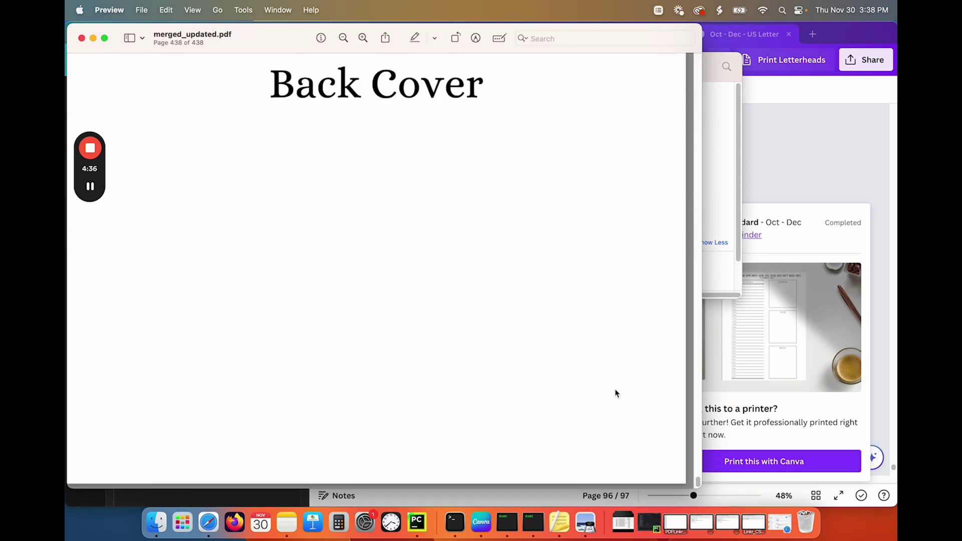
{"action": "scroll", "coordinate": [611, 390], "scroll_direction": "up", "scroll_amount": 10}
{"action": "scroll", "coordinate": [598, 392], "scroll_direction": "up", "scroll_amount": 10}
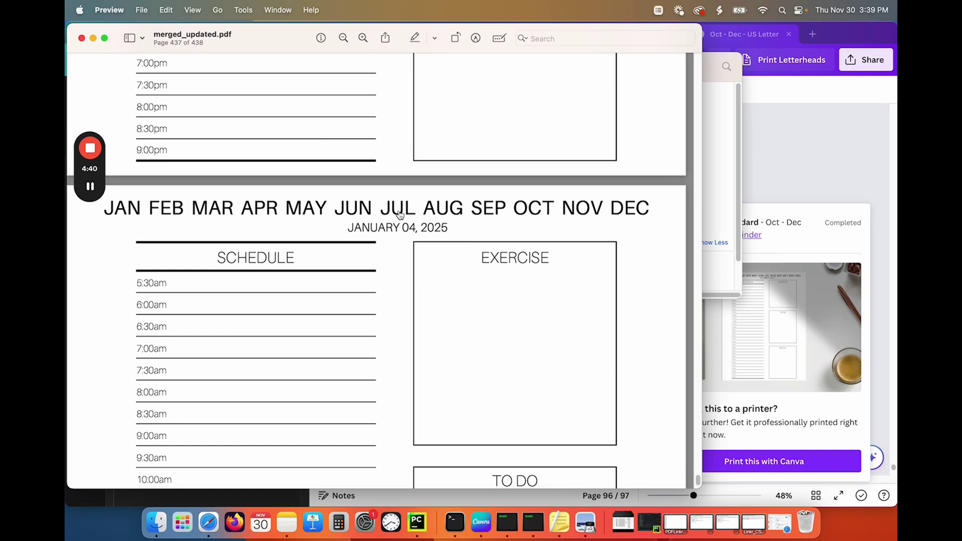
{"action": "left_click", "coordinate": [399, 208]}
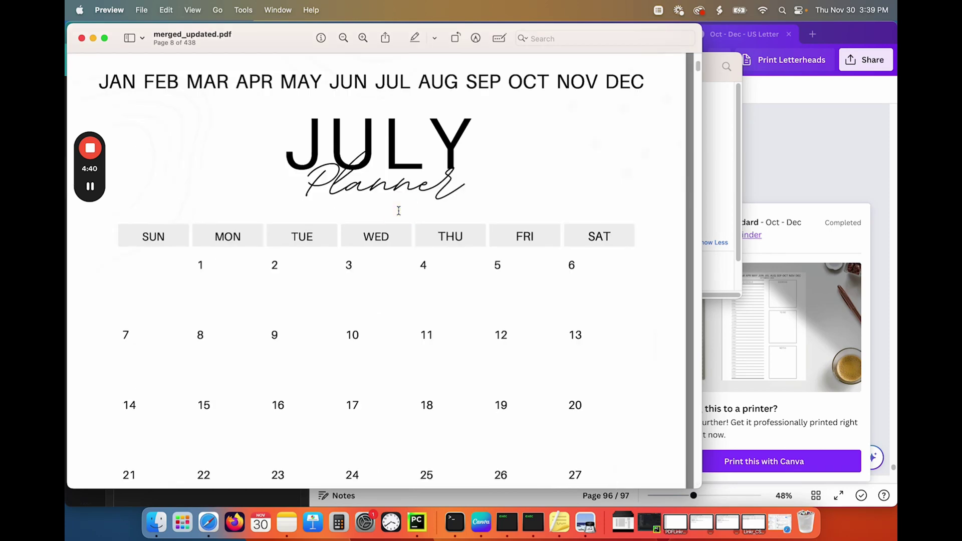
{"action": "left_click", "coordinate": [82, 39]}
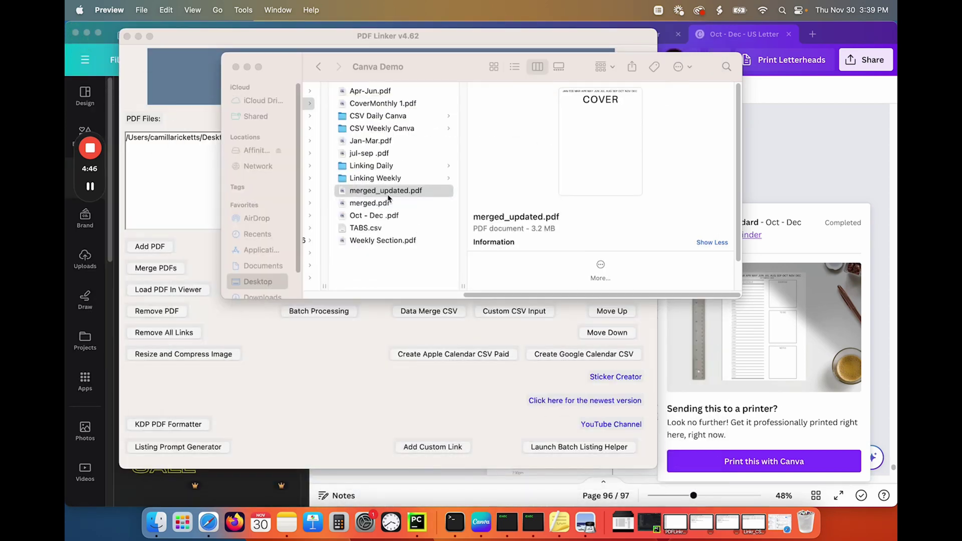
Rename merged_updated.pdf to 1.pdf.
{"action": "left_click", "coordinate": [391, 194]}
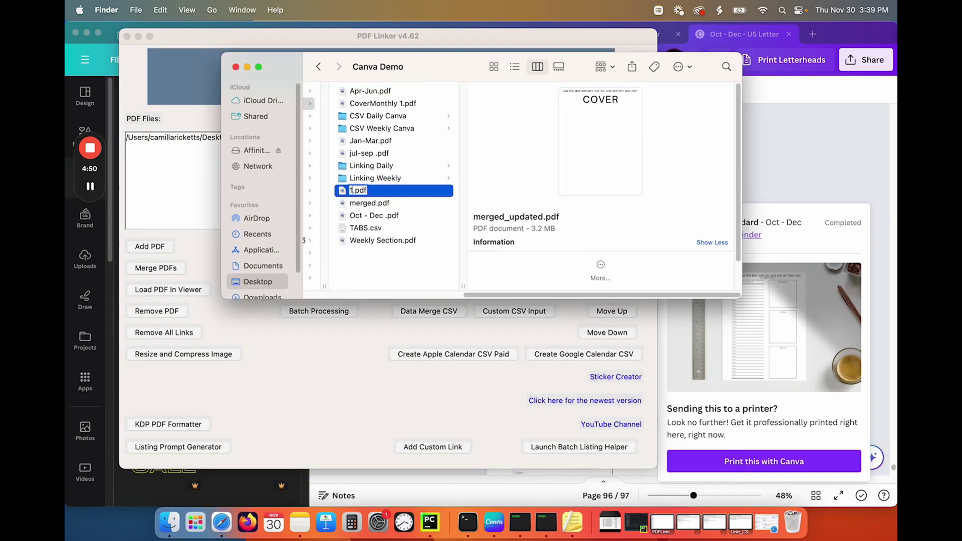
{"action": "key", "text": "Return"}
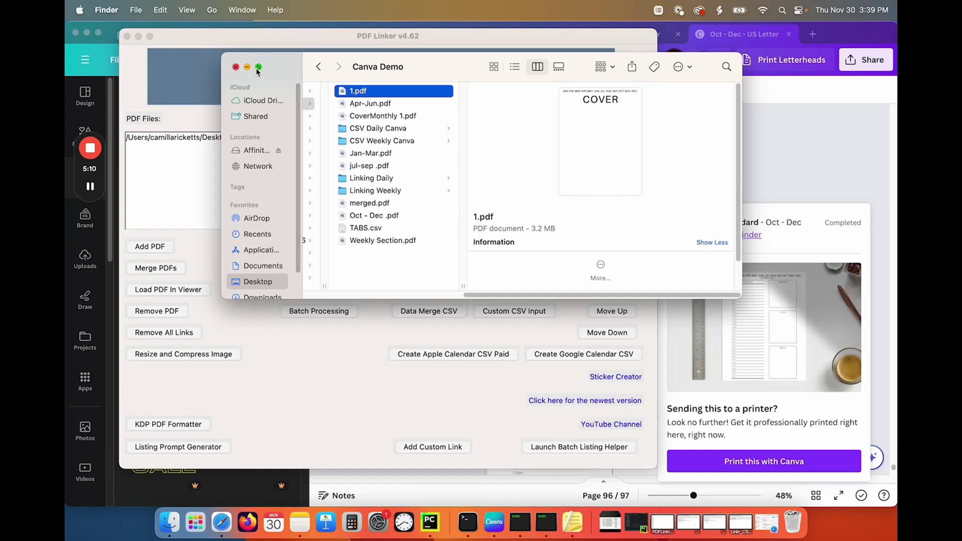
Close the Canva Demo folder and open PDF Linker's Batch Processing window, shifted left.
{"action": "left_click", "coordinate": [236, 68]}
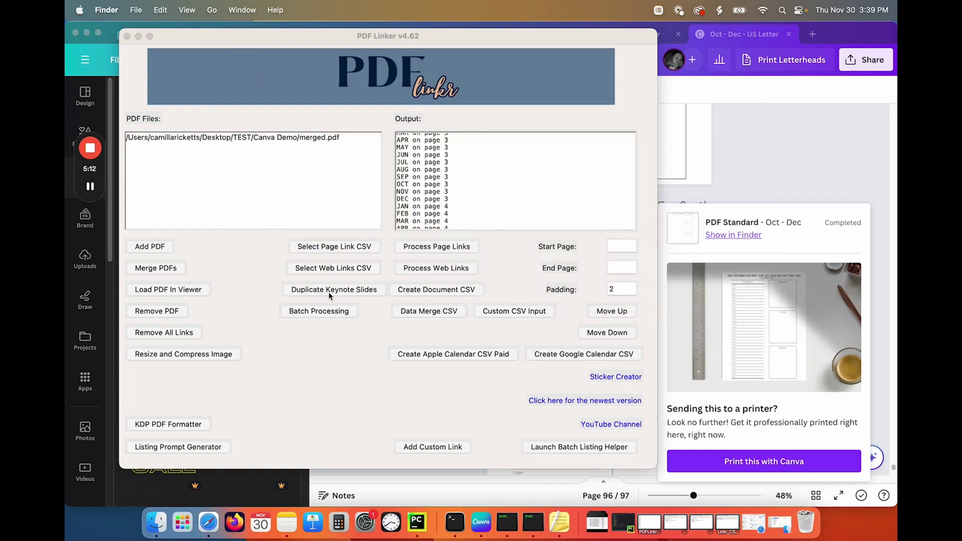
{"action": "left_click", "coordinate": [318, 312]}
{"action": "left_click", "coordinate": [318, 312]}
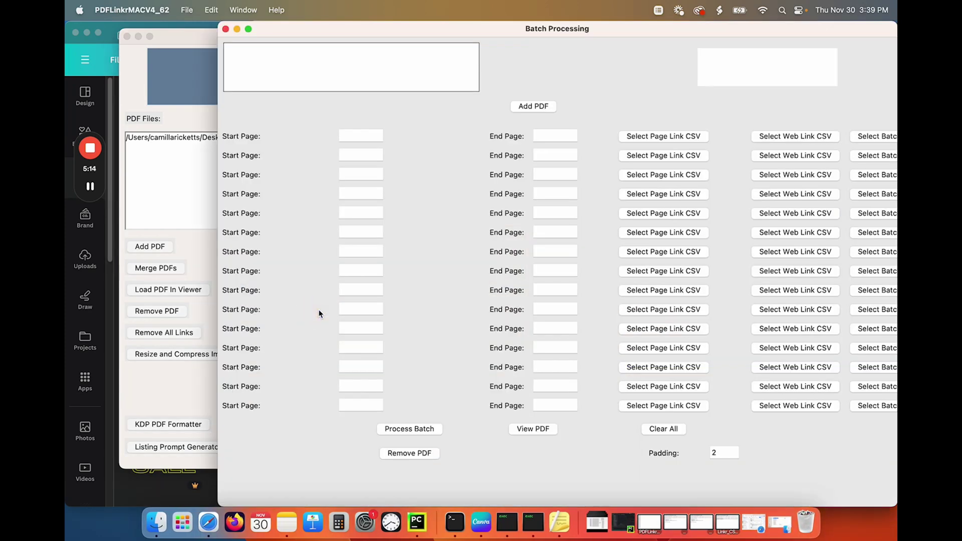
{"action": "left_click_drag", "start_coordinate": [640, 28], "coordinate": [539, 30]}
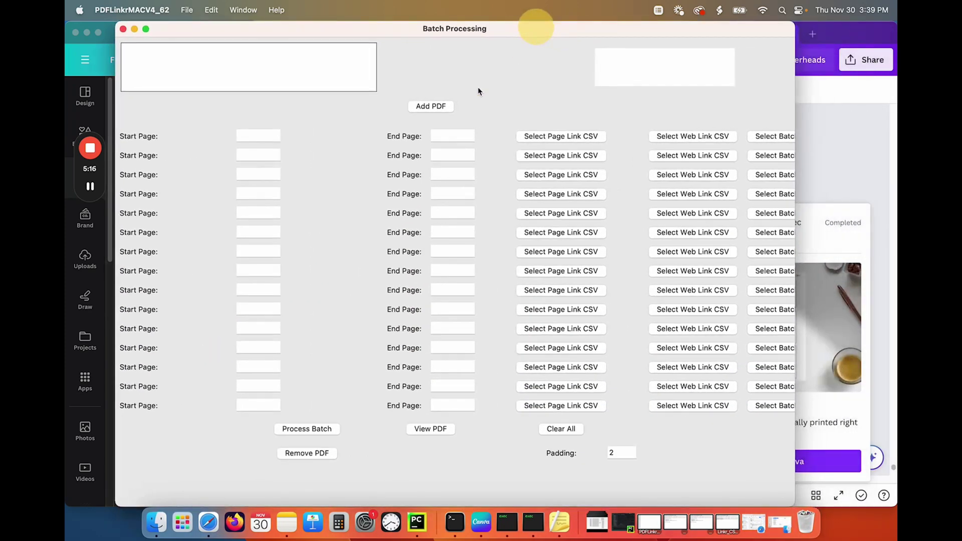
Check the Week 1–6 row on Canva's Cover/Monthly 1 calendar pages, then return to Weekly Section.
{"action": "left_click", "coordinate": [865, 165]}
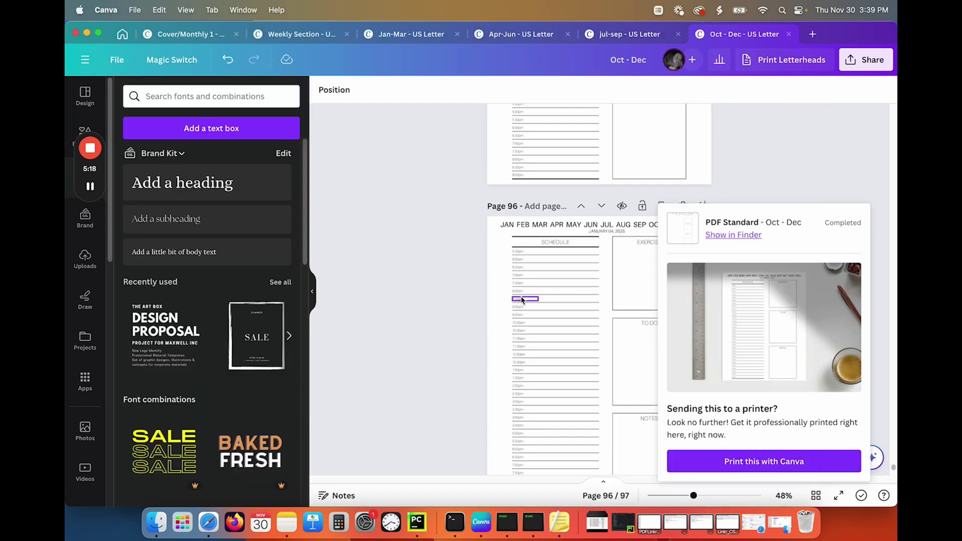
{"action": "scroll", "coordinate": [522, 296], "scroll_direction": "up", "scroll_amount": 20}
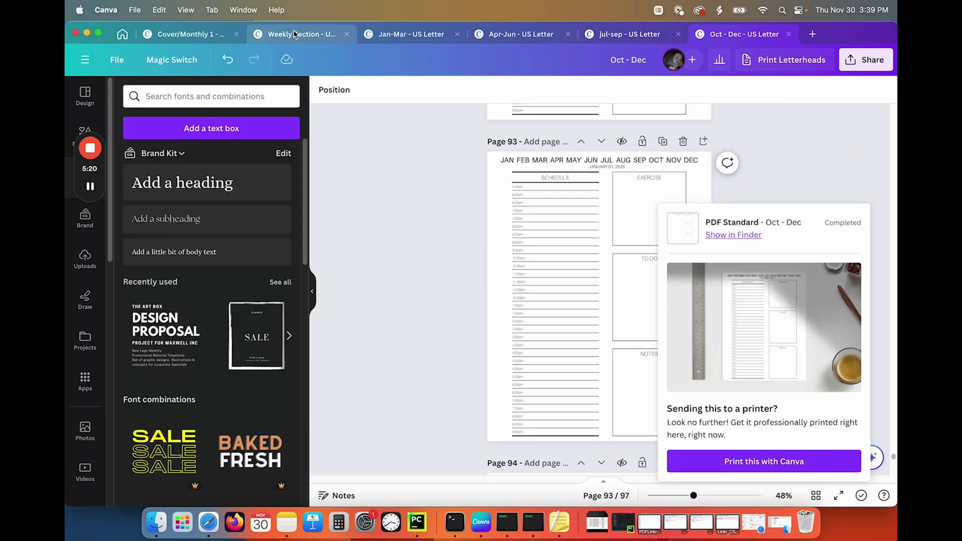
{"action": "left_click", "coordinate": [293, 33]}
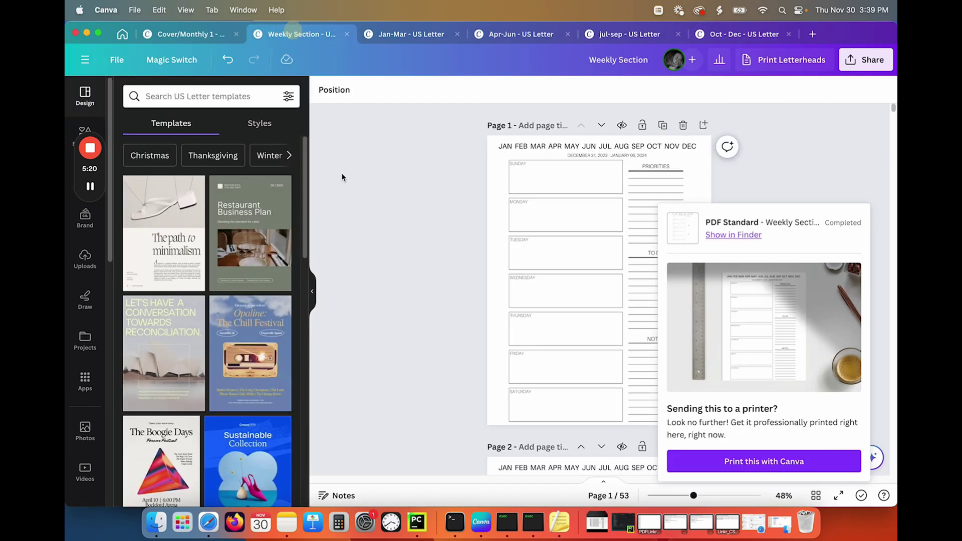
{"action": "left_click", "coordinate": [165, 33]}
{"action": "scroll", "coordinate": [564, 269], "scroll_direction": "down", "scroll_amount": 5}
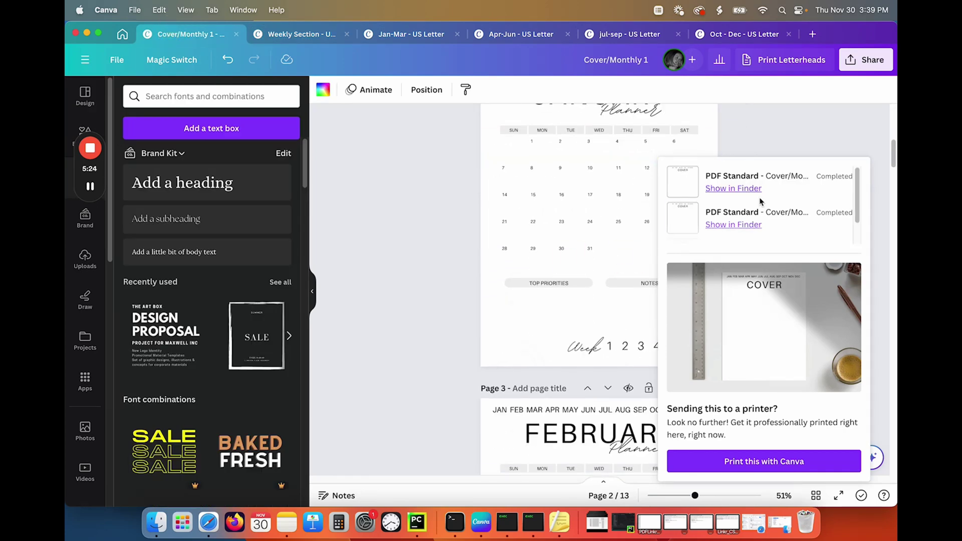
{"action": "left_click", "coordinate": [799, 146]}
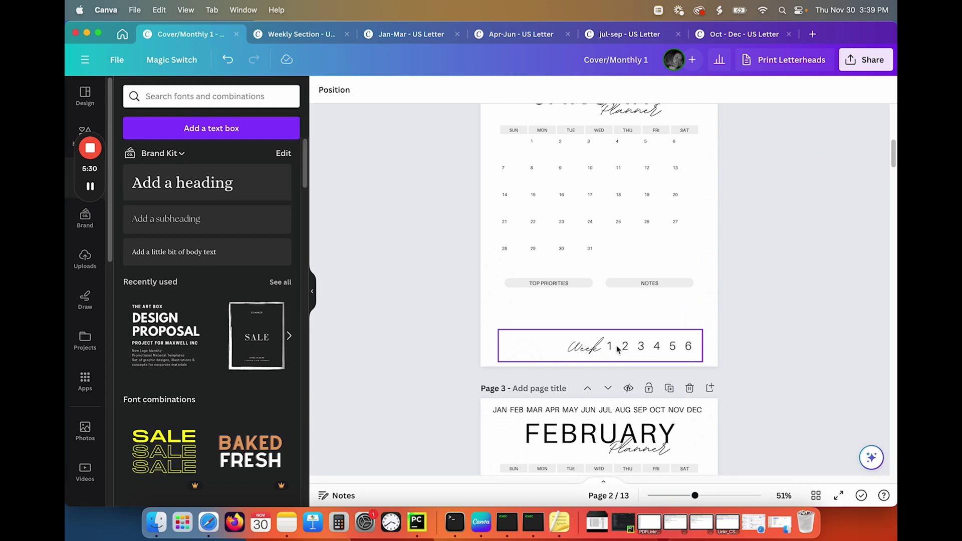
{"action": "left_click", "coordinate": [289, 36]}
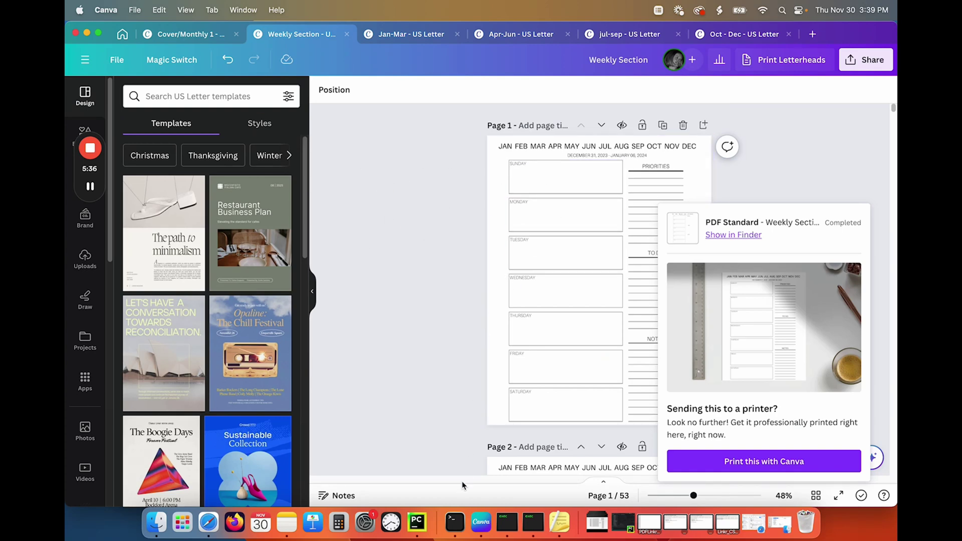
{"action": "left_click", "coordinate": [507, 522]}
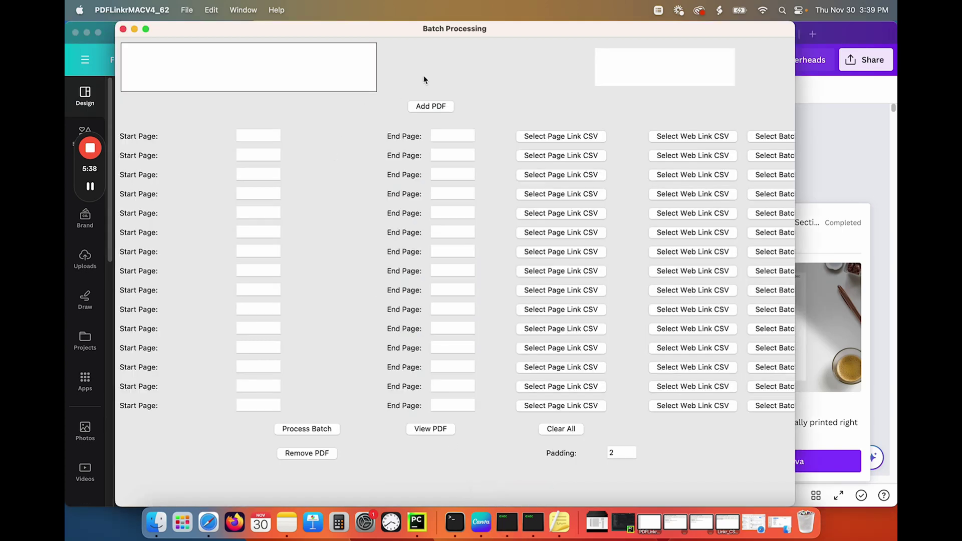
Reopen Batch Processing and add 1.pdf to the batch list.
{"action": "left_click", "coordinate": [123, 29]}
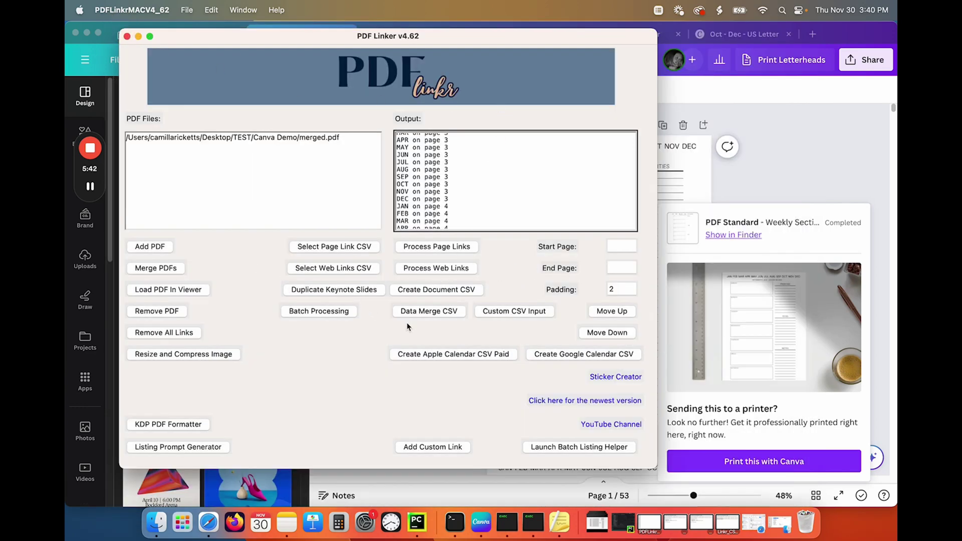
{"action": "left_click", "coordinate": [317, 312]}
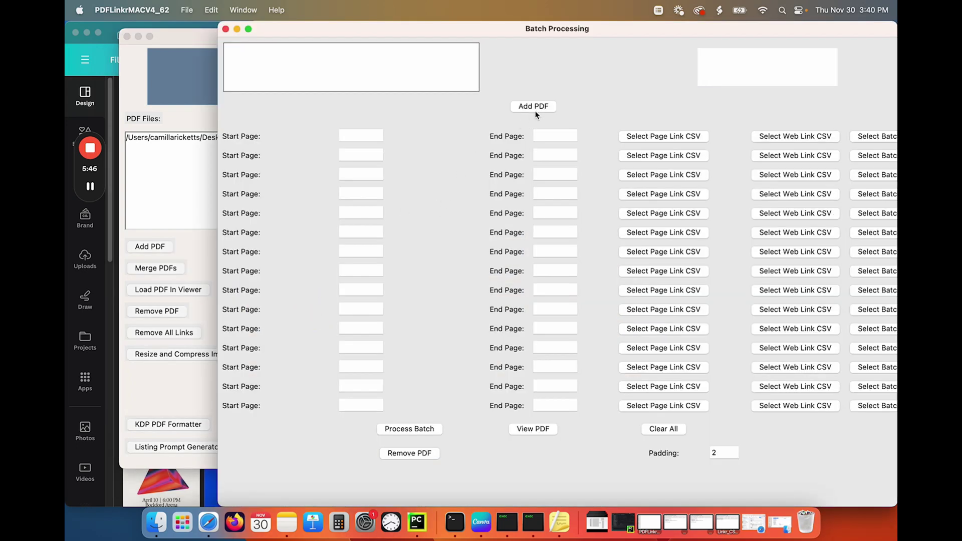
{"action": "left_click", "coordinate": [537, 106]}
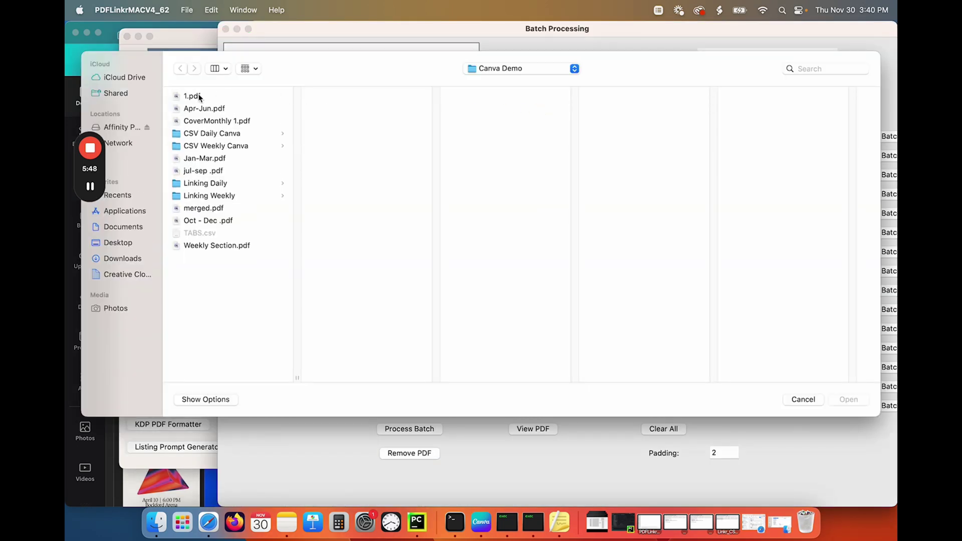
{"action": "double_click", "coordinate": [194, 96]}
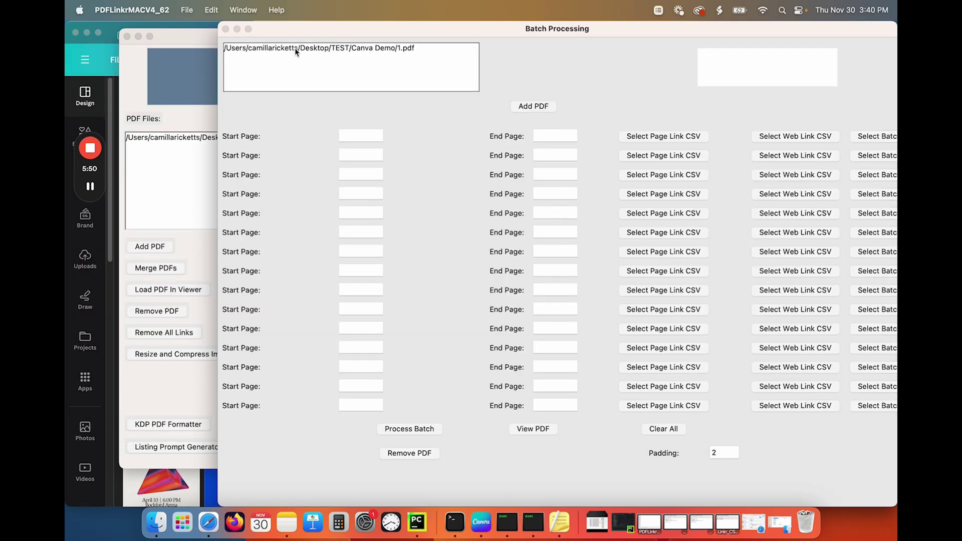
{"action": "left_click", "coordinate": [295, 47]}
Set the first row's start page and end page both to 2.
{"action": "left_click", "coordinate": [370, 136]}
{"action": "type", "text": "2"}
{"action": "left_click", "coordinate": [548, 136]}
{"action": "type", "text": "2"}
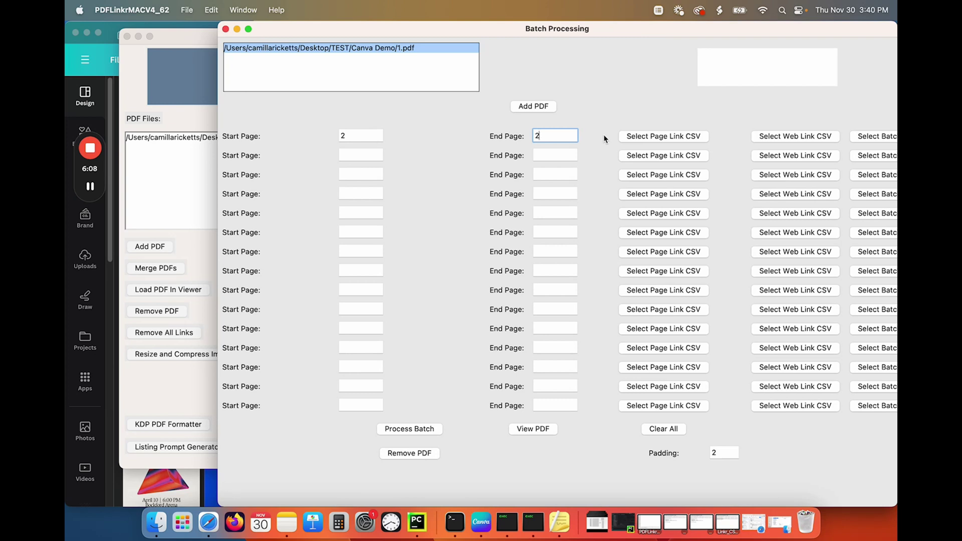
Open Linkr_CSV and enter start date 2023-12-31 and end date 2025-01-04.
{"action": "left_click", "coordinate": [532, 526]}
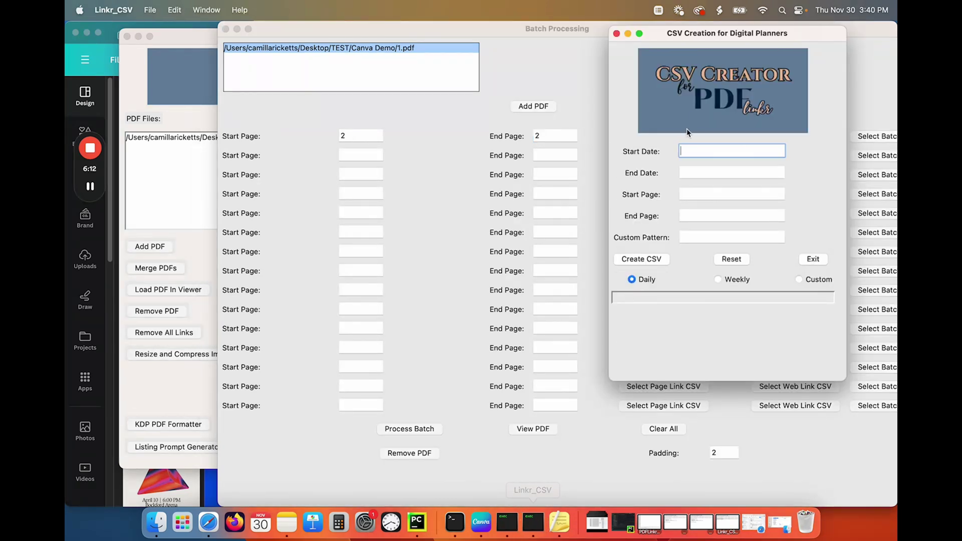
{"action": "left_click_drag", "start_coordinate": [811, 38], "coordinate": [464, 46]}
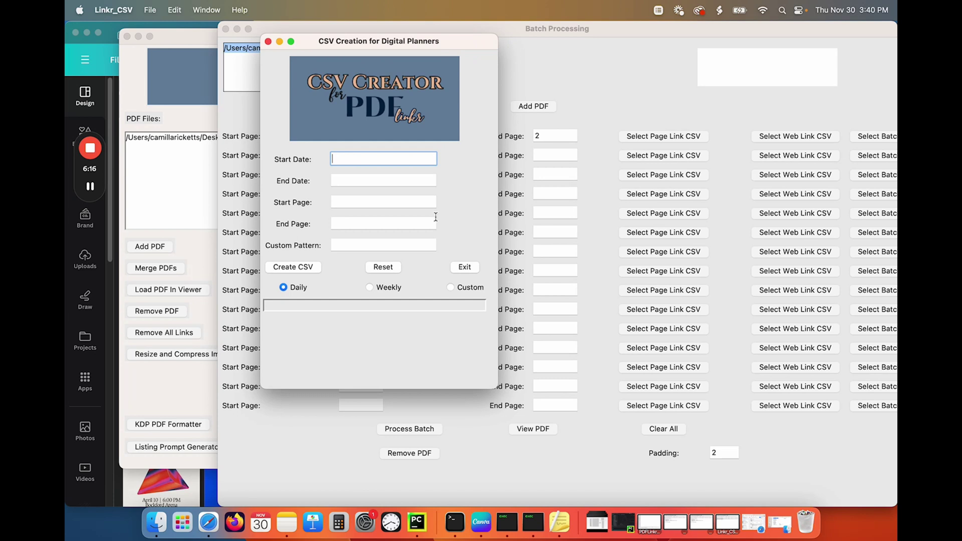
{"action": "left_click", "coordinate": [361, 164]}
{"action": "type", "text": "2023-12-31"}
{"action": "left_click", "coordinate": [359, 179]}
{"action": "type", "text": "2025-01-04"}
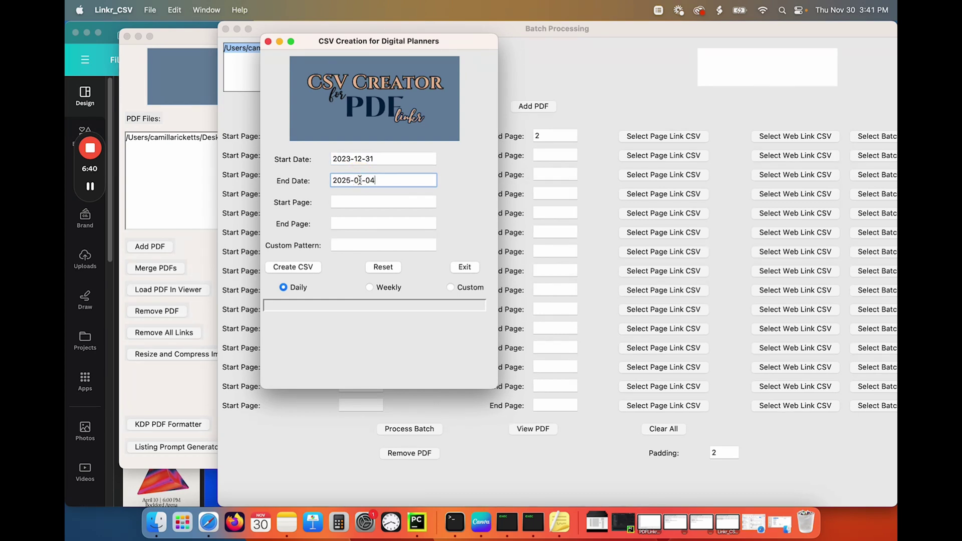
Check the batch page ranges in PDF Linker, then set the start page to 14.
{"action": "left_click", "coordinate": [355, 200]}
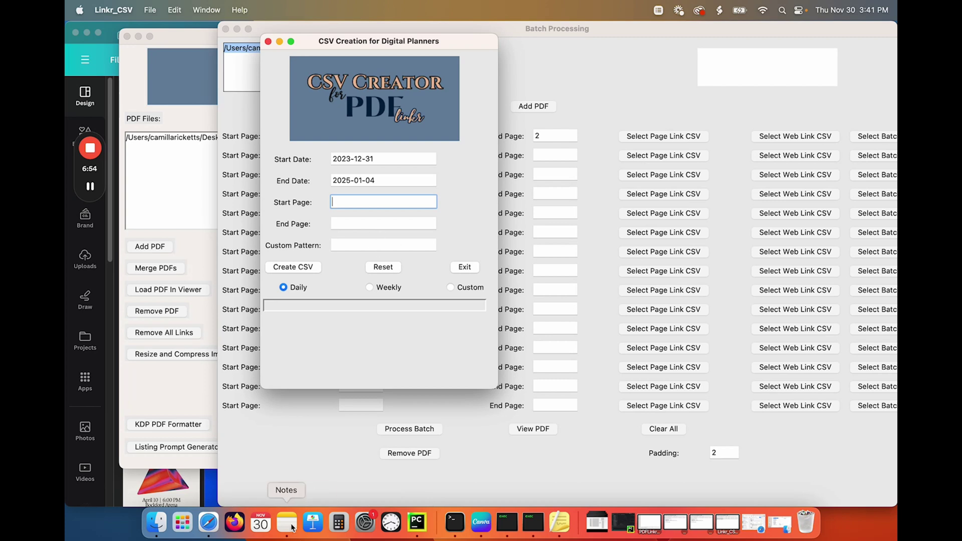
{"action": "left_click", "coordinate": [273, 455]}
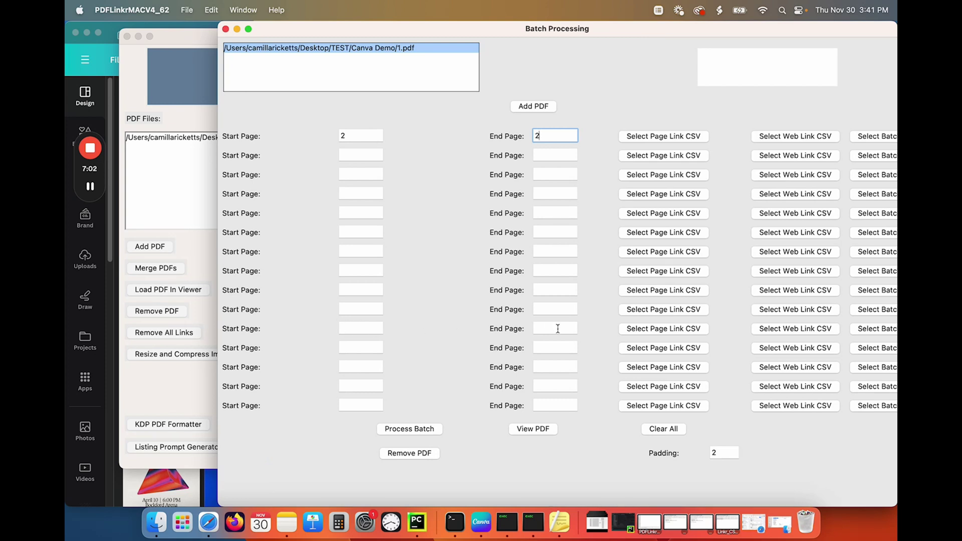
{"action": "left_click", "coordinate": [539, 522]}
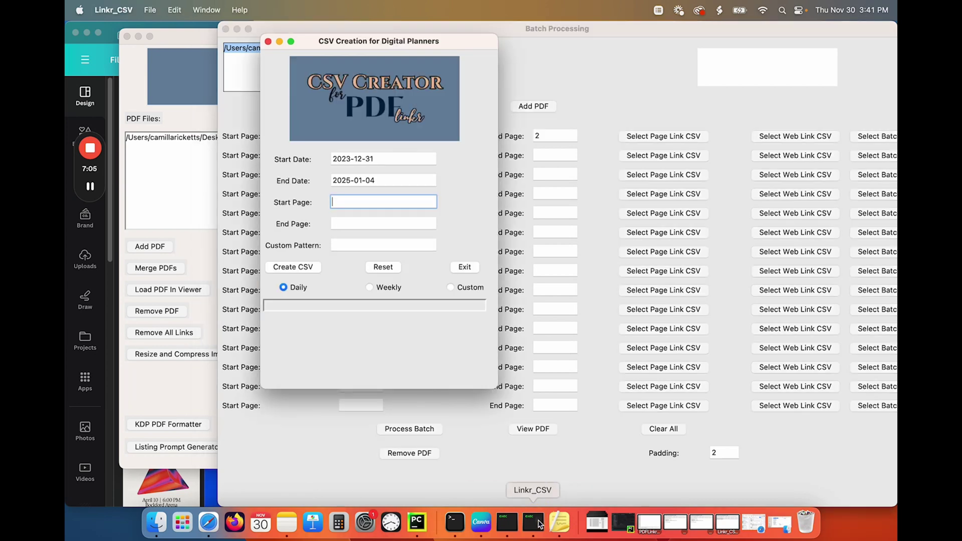
{"action": "left_click", "coordinate": [343, 201]}
{"action": "type", "text": "14"}
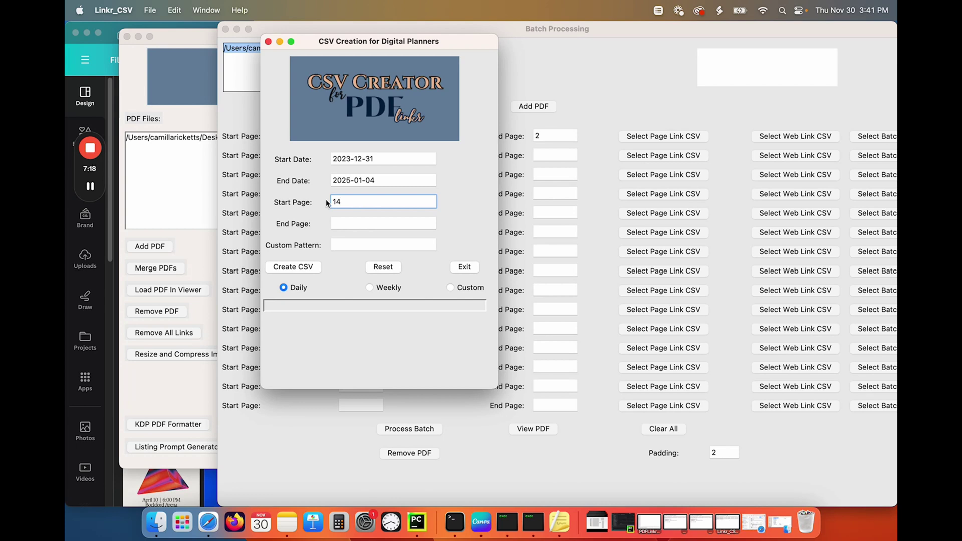
Create Weekly CSVs and save them to Desktop > TEST > Canva Demo > Linking Weekly.
{"action": "left_click", "coordinate": [370, 289]}
{"action": "left_click", "coordinate": [303, 268]}
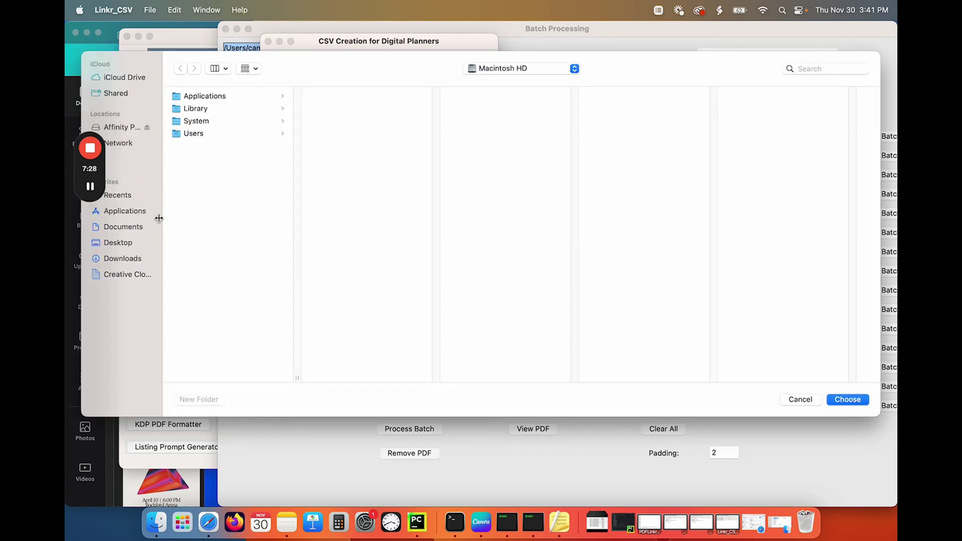
{"action": "left_click", "coordinate": [115, 243]}
{"action": "scroll", "coordinate": [242, 240], "scroll_direction": "down", "scroll_amount": 10}
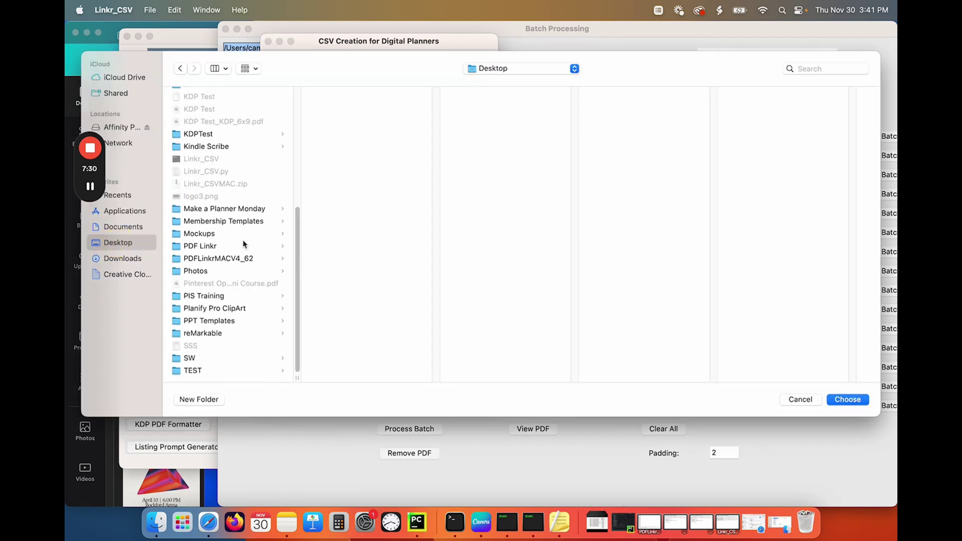
{"action": "left_click", "coordinate": [191, 370]}
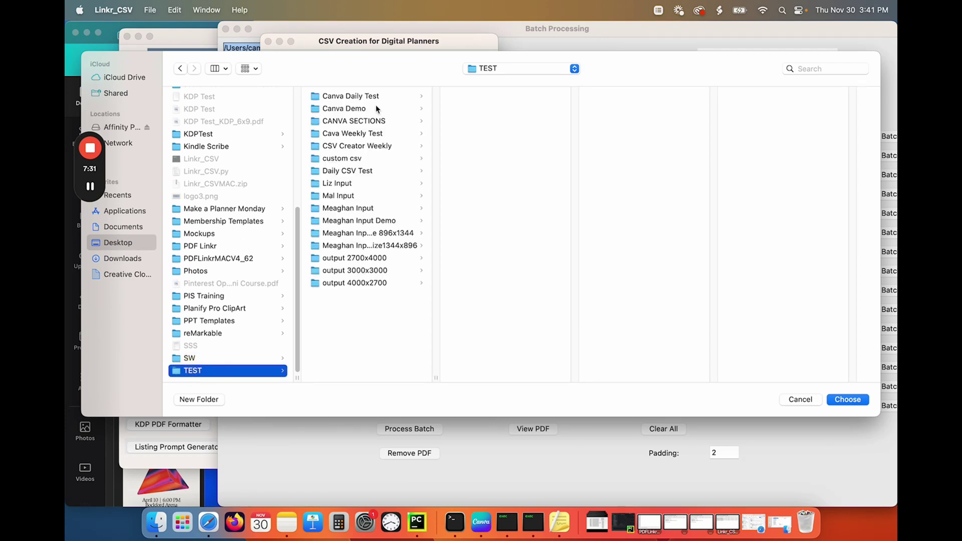
{"action": "left_click", "coordinate": [344, 108]}
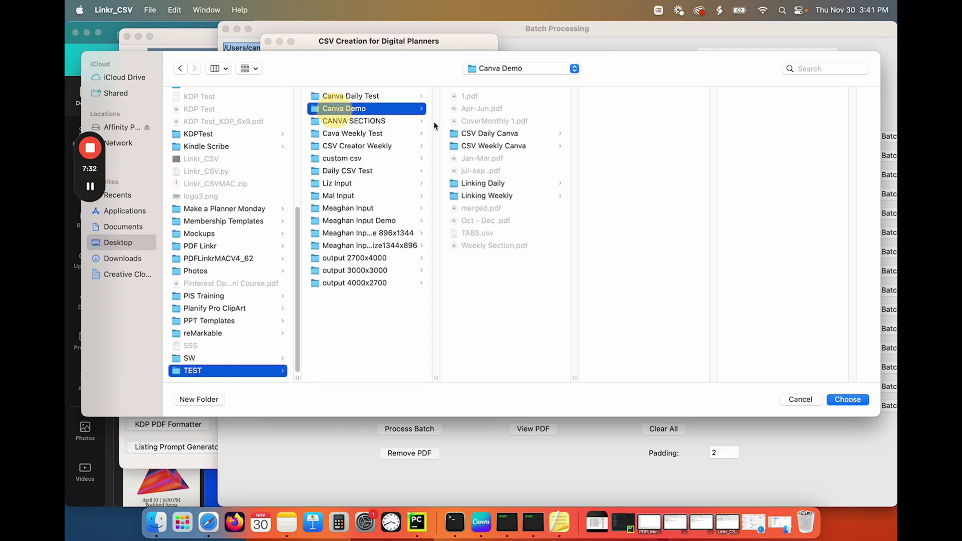
{"action": "left_click", "coordinate": [480, 196]}
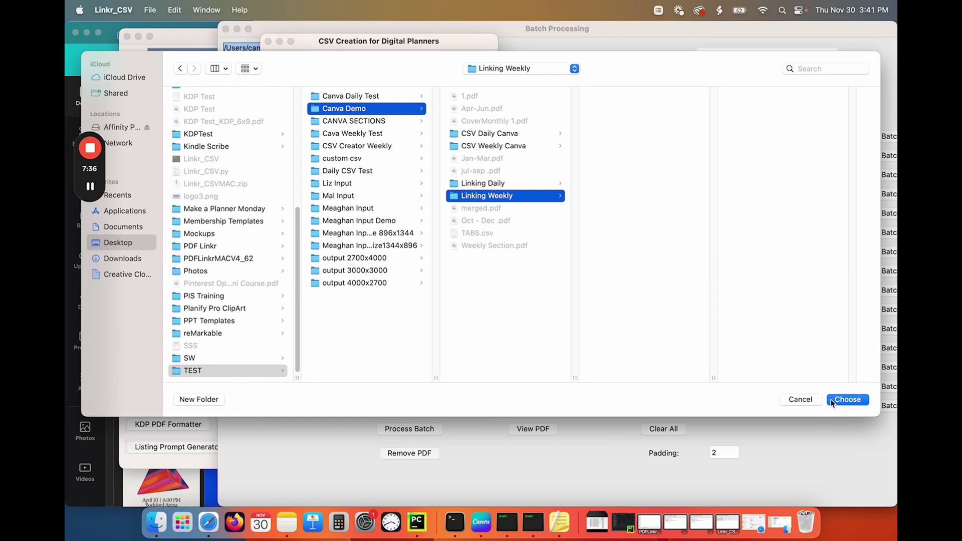
{"action": "left_click", "coordinate": [830, 398]}
{"action": "left_click", "coordinate": [494, 214]}
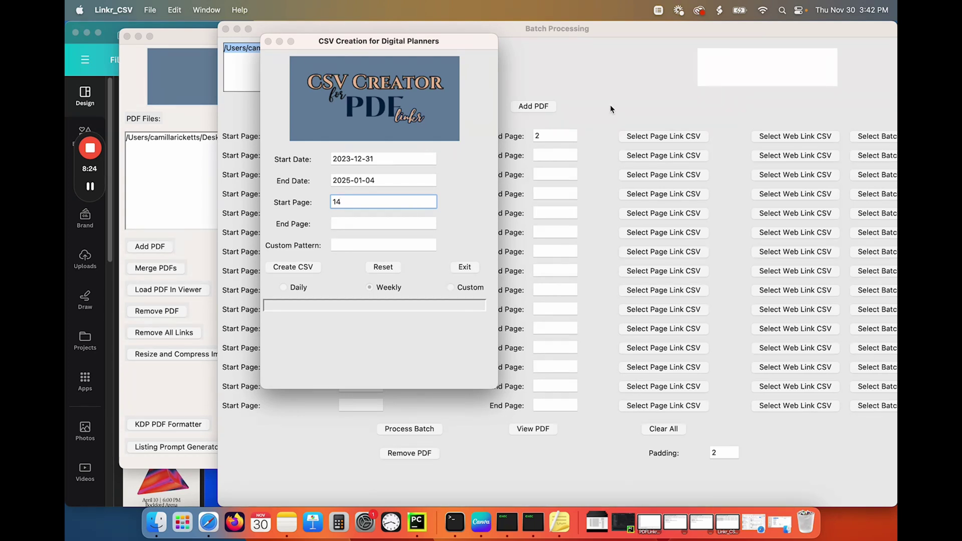
Give the batch rows single-page ranges 3–3, 4–4, 5–5, 6–6, 7–7 and 8–8.
{"action": "left_click", "coordinate": [627, 28]}
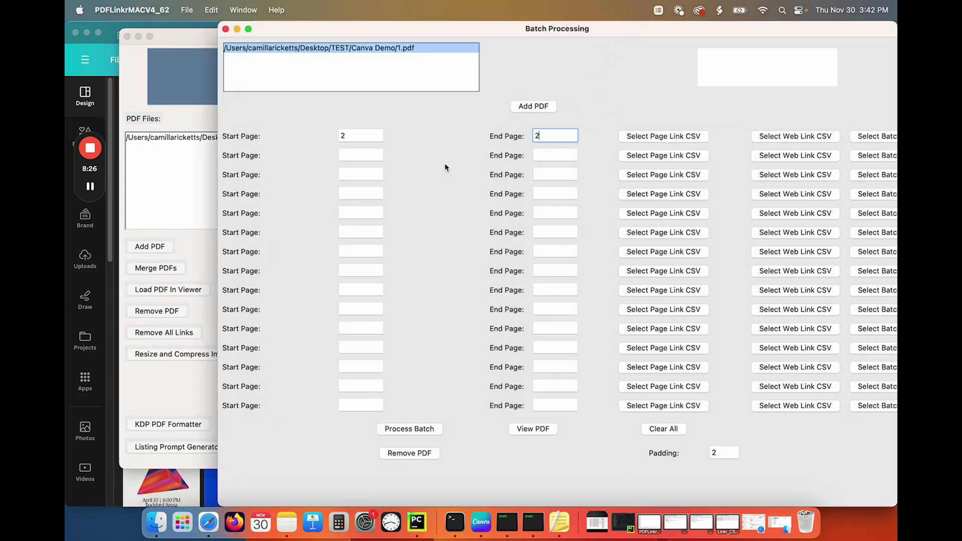
{"action": "left_click", "coordinate": [362, 156]}
{"action": "type", "text": "3"}
{"action": "left_click", "coordinate": [546, 155]}
{"action": "type", "text": "3"}
{"action": "left_click", "coordinate": [363, 173]}
{"action": "type", "text": "4"}
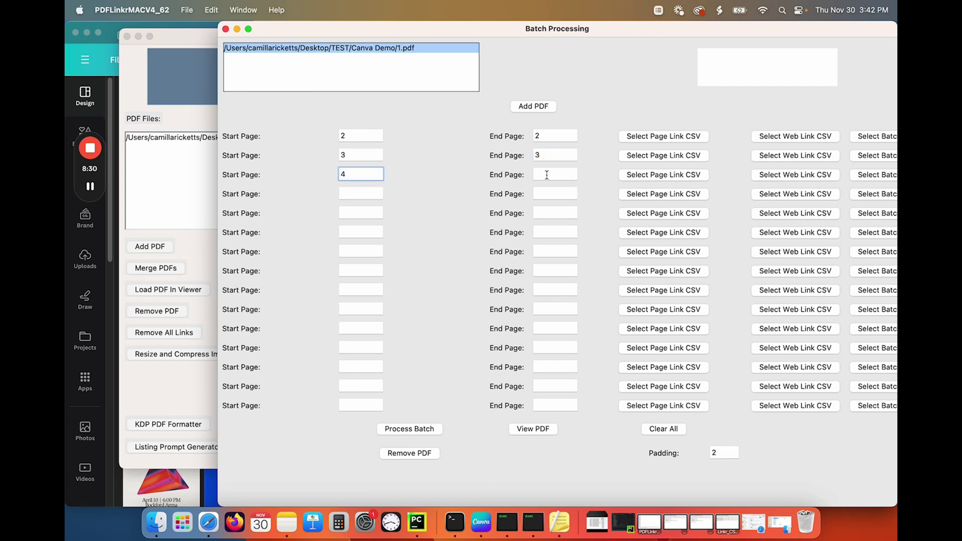
{"action": "left_click", "coordinate": [546, 175]}
{"action": "type", "text": "4"}
{"action": "left_click", "coordinate": [376, 193]}
{"action": "type", "text": "5"}
{"action": "left_click", "coordinate": [561, 194]}
{"action": "type", "text": "5"}
{"action": "left_click", "coordinate": [344, 213]}
{"action": "type", "text": "6"}
{"action": "left_click", "coordinate": [551, 212]}
{"action": "type", "text": "6"}
{"action": "left_click", "coordinate": [374, 232]}
{"action": "type", "text": "7"}
{"action": "left_click", "coordinate": [556, 234]}
{"action": "type", "text": "7"}
{"action": "left_click", "coordinate": [371, 251]}
{"action": "type", "text": "8"}
{"action": "left_click", "coordinate": [553, 251]}
{"action": "type", "text": "8"}
Continue with ranges 9–9 through 13–13, plus an extra row starting at page 13.
{"action": "left_click", "coordinate": [372, 270]}
{"action": "type", "text": "9"}
{"action": "left_click", "coordinate": [551, 271]}
{"action": "type", "text": "9"}
{"action": "left_click", "coordinate": [349, 288]}
{"action": "type", "text": "10"}
{"action": "left_click", "coordinate": [548, 292]}
{"action": "type", "text": "10"}
{"action": "left_click", "coordinate": [361, 308]}
{"action": "type", "text": "11"}
{"action": "left_click", "coordinate": [558, 311]}
{"action": "type", "text": "11"}
{"action": "left_click", "coordinate": [361, 326]}
{"action": "type", "text": "12"}
{"action": "left_click", "coordinate": [537, 327]}
{"action": "type", "text": "12"}
{"action": "left_click", "coordinate": [356, 345]}
{"action": "type", "text": "13"}
{"action": "left_click", "coordinate": [535, 349]}
{"action": "type", "text": "13"}
{"action": "left_click", "coordinate": [359, 366]}
{"action": "type", "text": "13"}
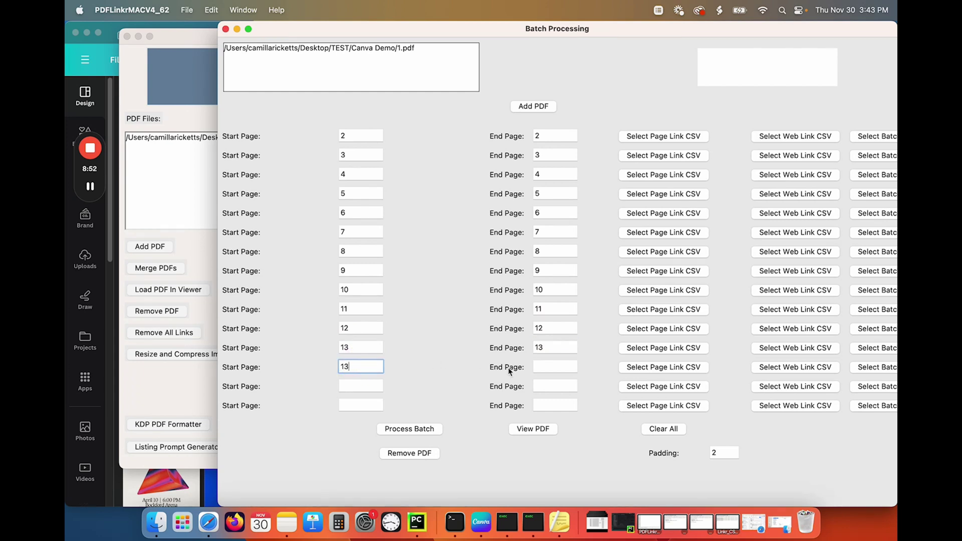
{"action": "left_click", "coordinate": [553, 365]}
Set the extra row's end page to 13 and assign WeeklyData_2024-01 to 2024-04.csv to rows 1–4.
{"action": "type", "text": "13"}
{"action": "left_click", "coordinate": [656, 137]}
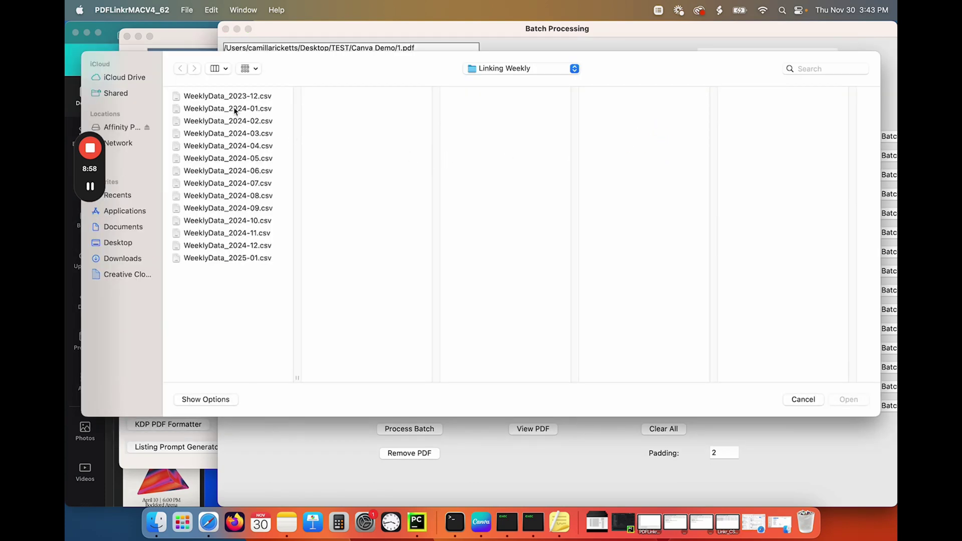
{"action": "left_click", "coordinate": [233, 108]}
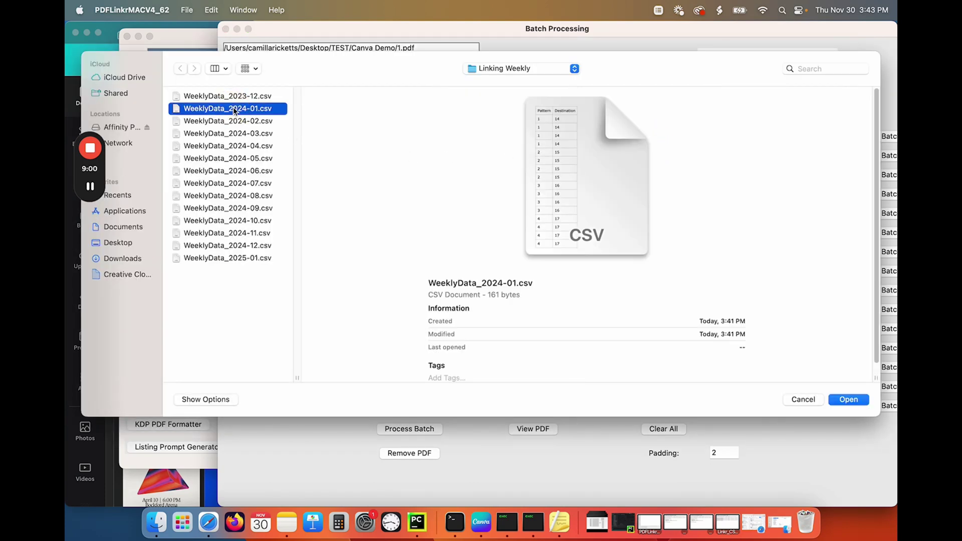
{"action": "double_click", "coordinate": [234, 108]}
{"action": "left_click", "coordinate": [641, 156]}
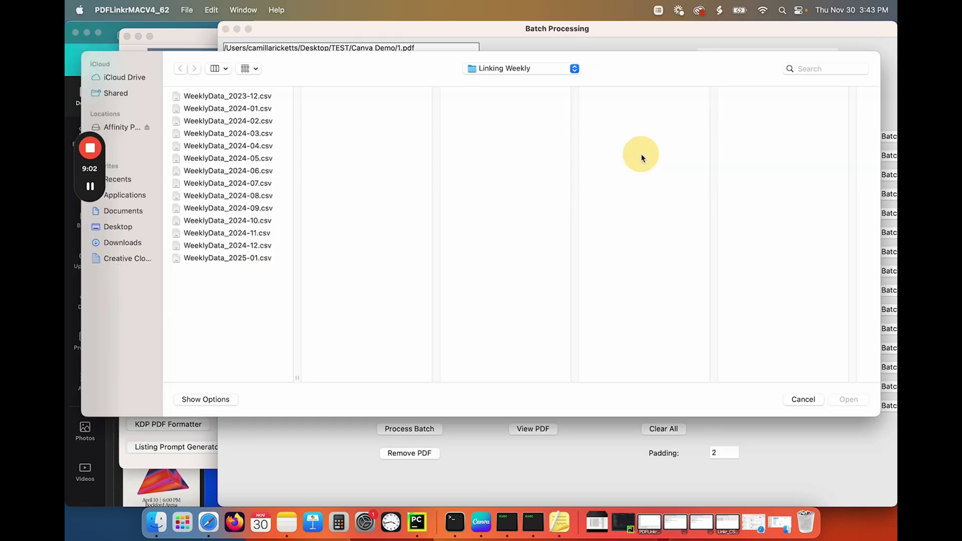
{"action": "double_click", "coordinate": [242, 122]}
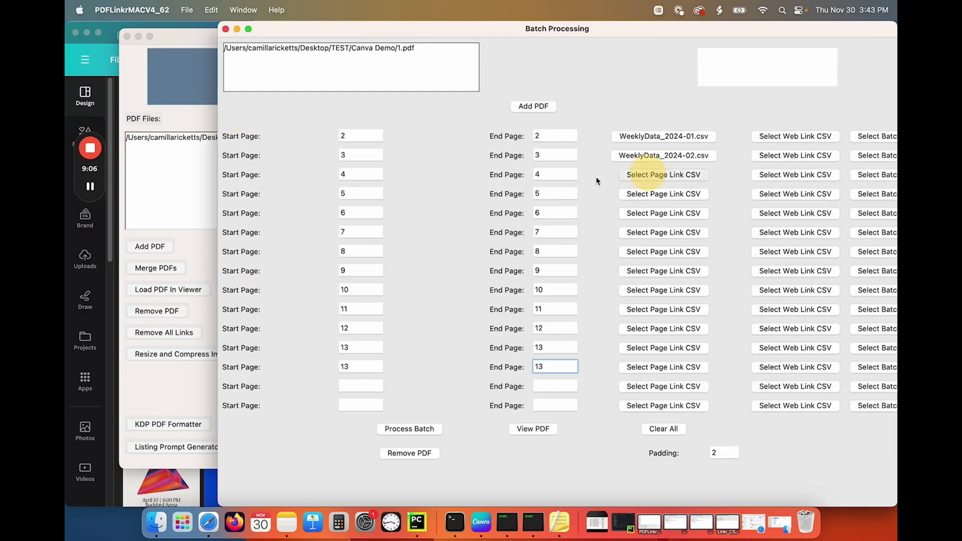
{"action": "left_click", "coordinate": [647, 179]}
{"action": "double_click", "coordinate": [242, 136]}
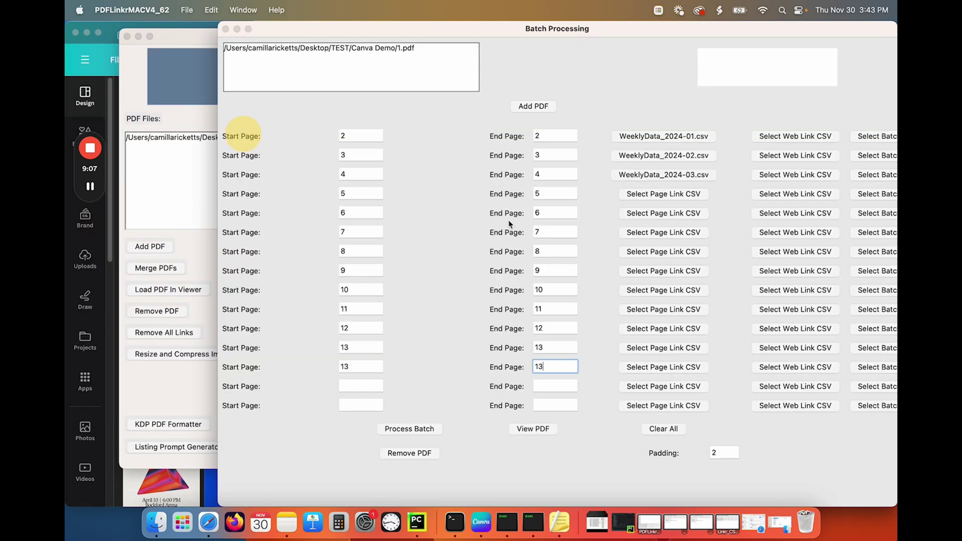
{"action": "left_click", "coordinate": [651, 193]}
{"action": "double_click", "coordinate": [257, 145]}
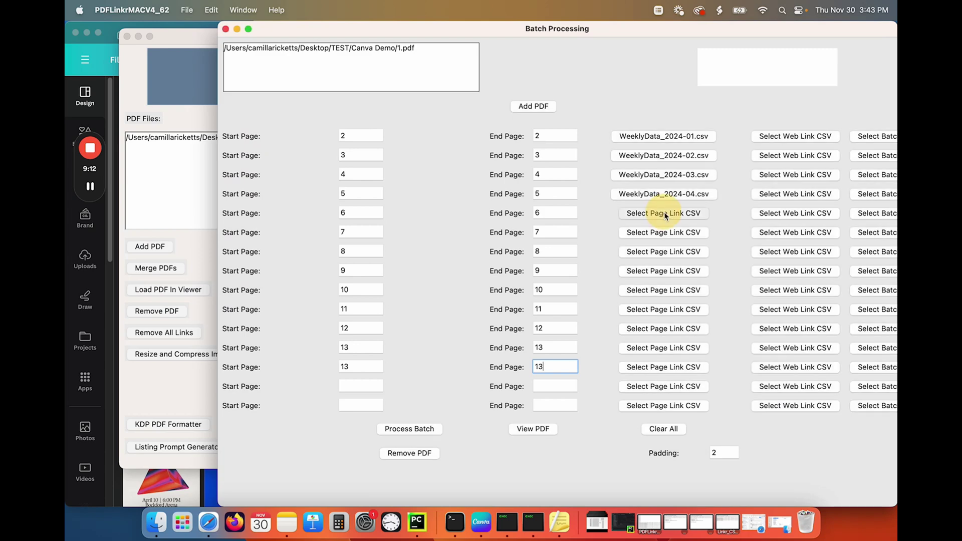
Assign WeeklyData_2024-05, 2024-06, 2024-07 and 2024-08.csv to rows 5–8.
{"action": "left_click", "coordinate": [664, 213]}
{"action": "double_click", "coordinate": [257, 159]}
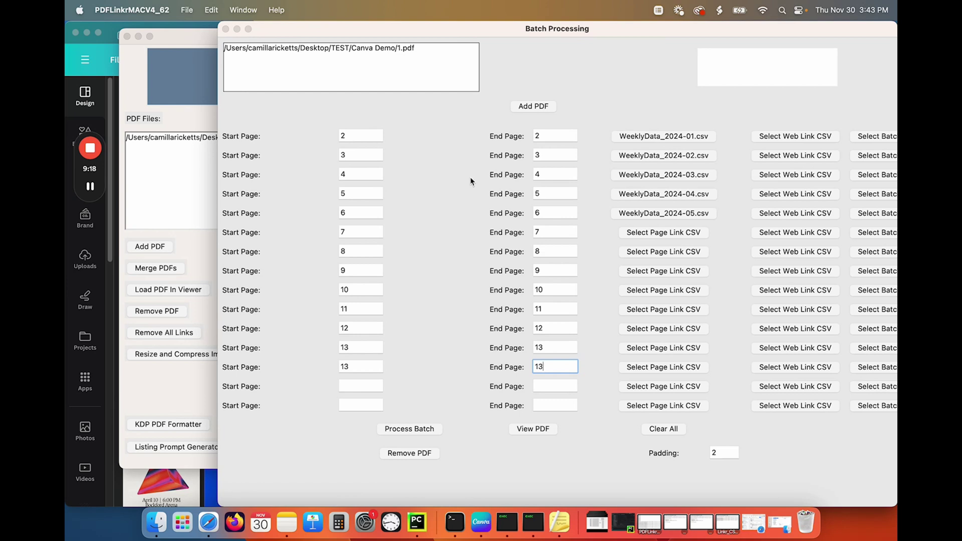
{"action": "left_click", "coordinate": [647, 232]}
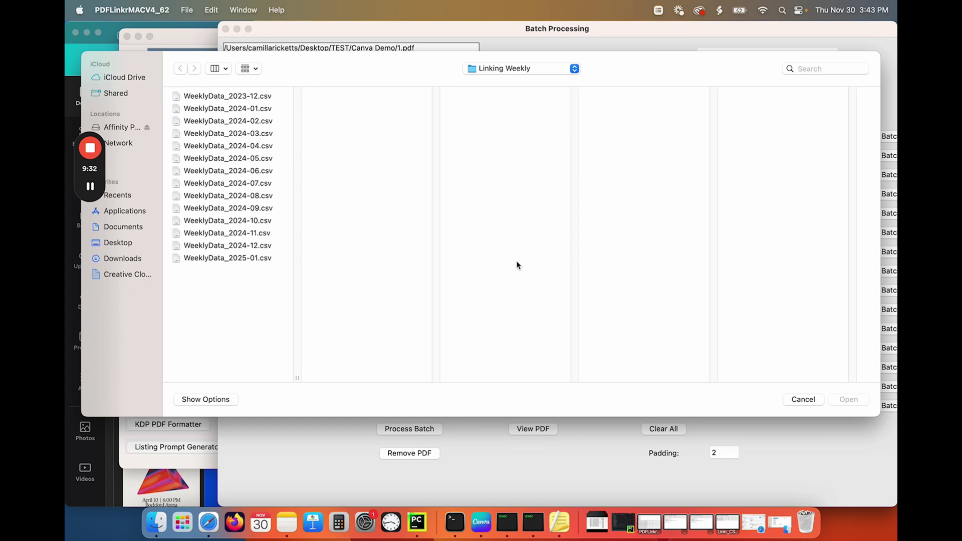
{"action": "left_click", "coordinate": [803, 399]}
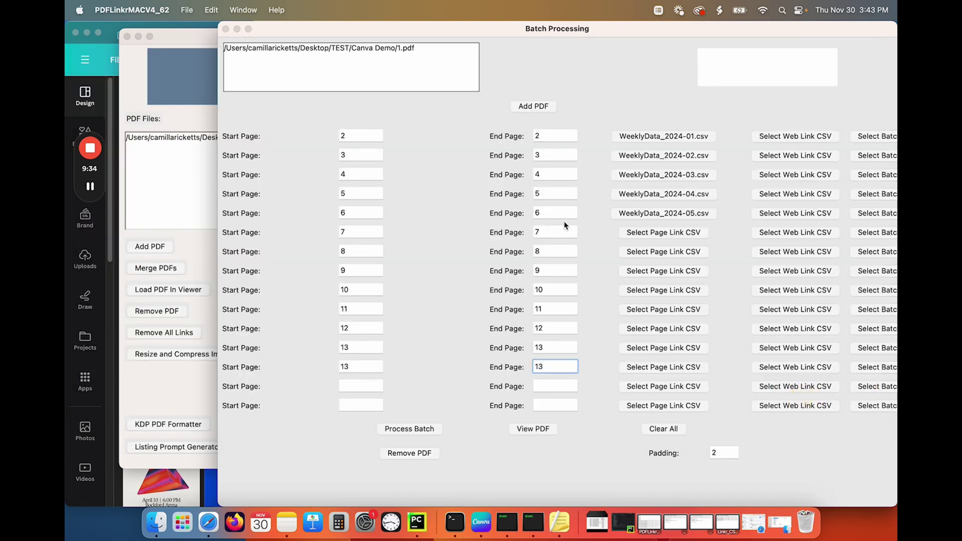
{"action": "left_click", "coordinate": [665, 233]}
{"action": "left_click", "coordinate": [266, 172]}
{"action": "double_click", "coordinate": [266, 172]}
{"action": "left_click", "coordinate": [637, 252]}
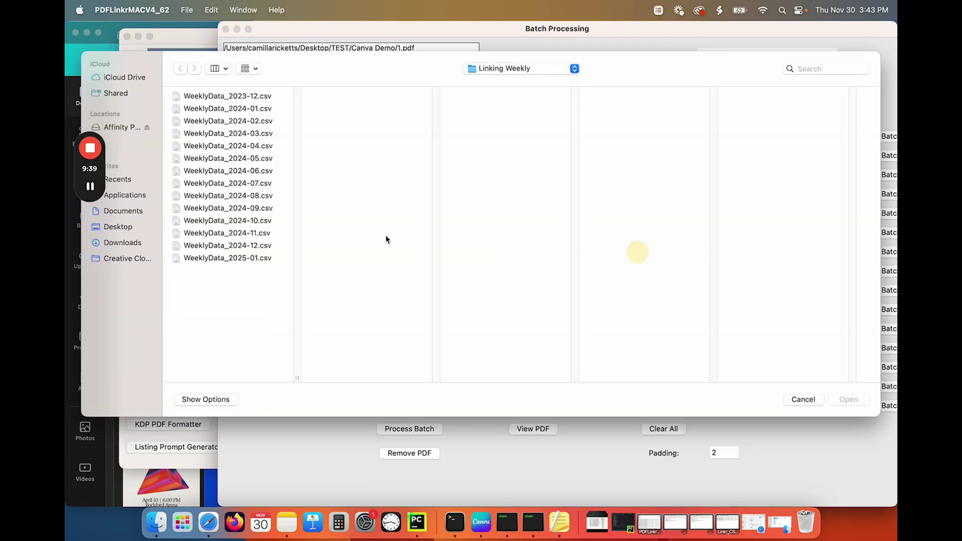
{"action": "double_click", "coordinate": [256, 188]}
{"action": "left_click", "coordinate": [637, 271]}
{"action": "left_click", "coordinate": [249, 196]}
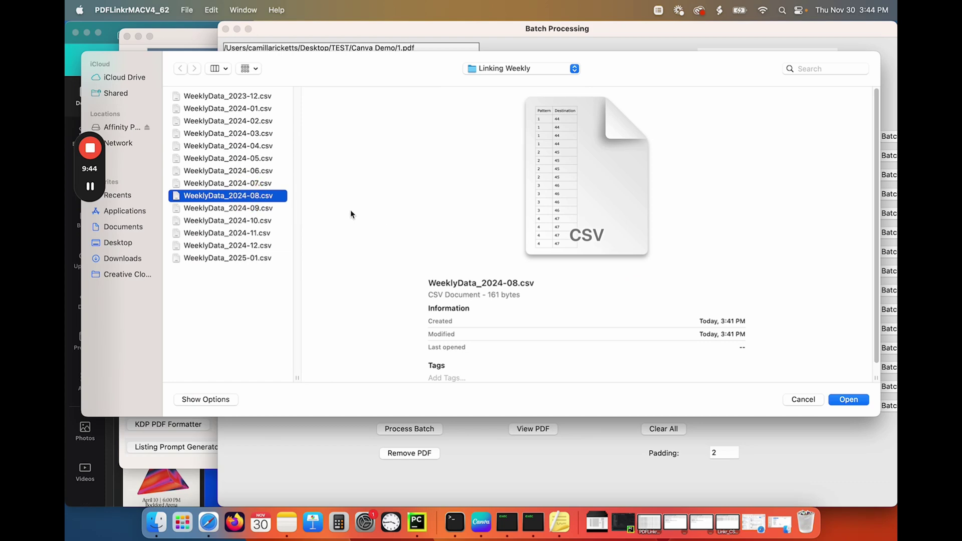
{"action": "double_click", "coordinate": [269, 197]}
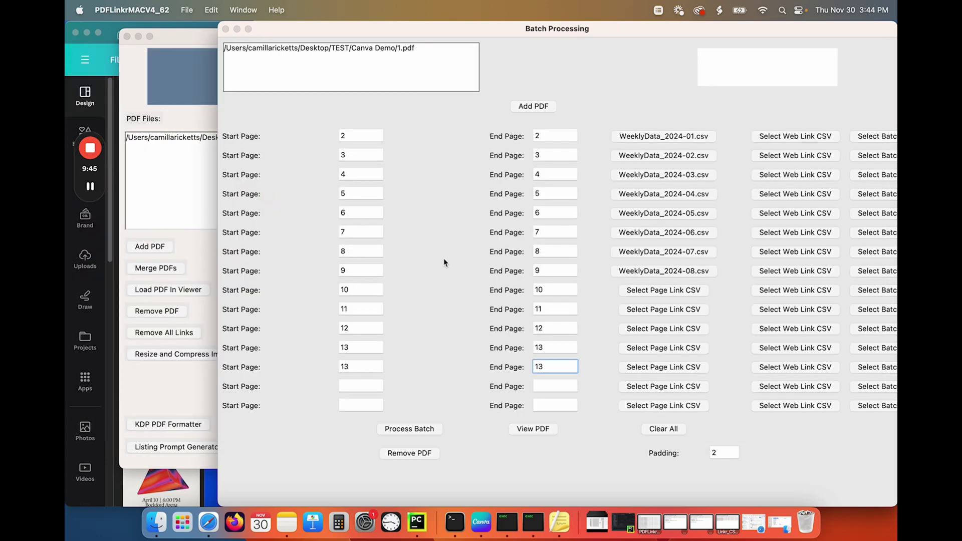
Assign WeeklyData_2024-09 through 2024-12.csv to rows 9–12 and WeeklyData_2025-01.csv to row 13.
{"action": "left_click", "coordinate": [659, 290]}
{"action": "double_click", "coordinate": [252, 208]}
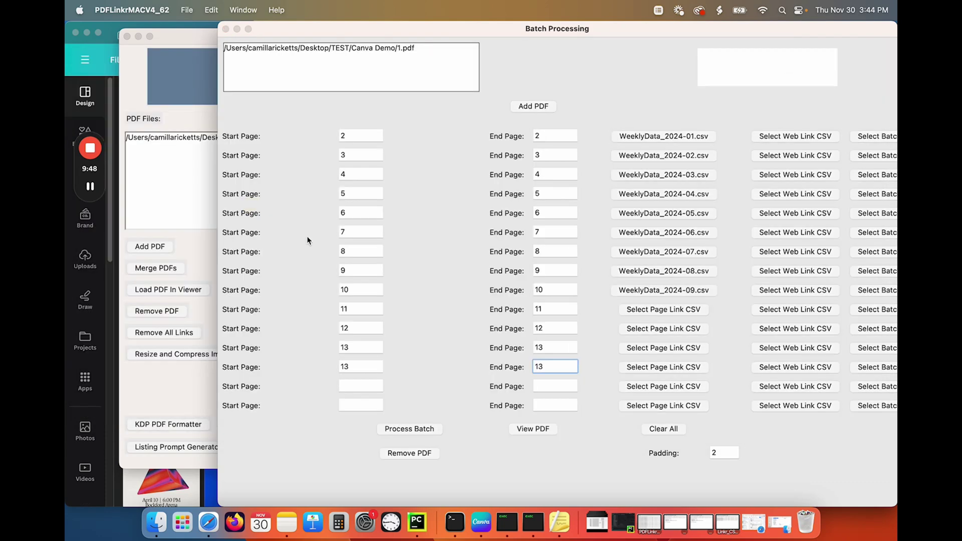
{"action": "left_click", "coordinate": [636, 309]}
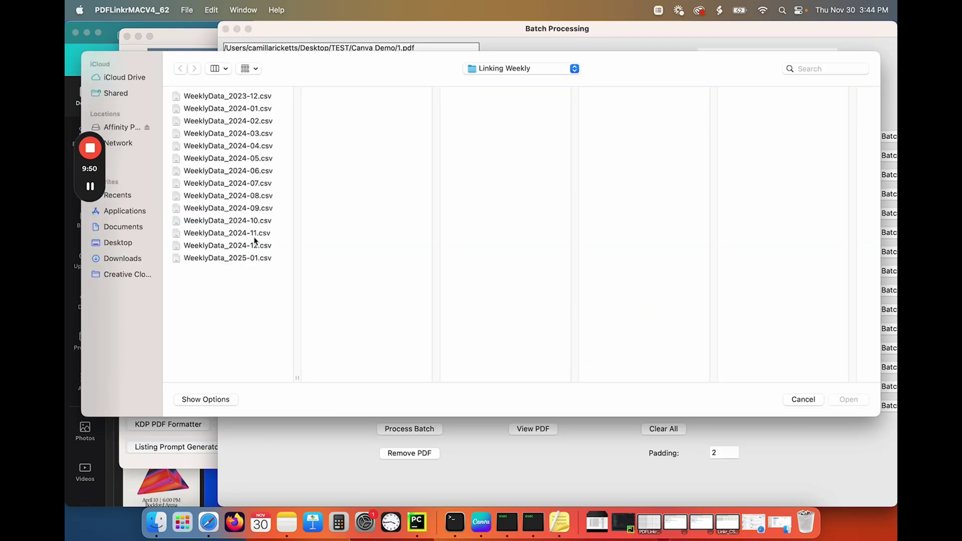
{"action": "double_click", "coordinate": [257, 223]}
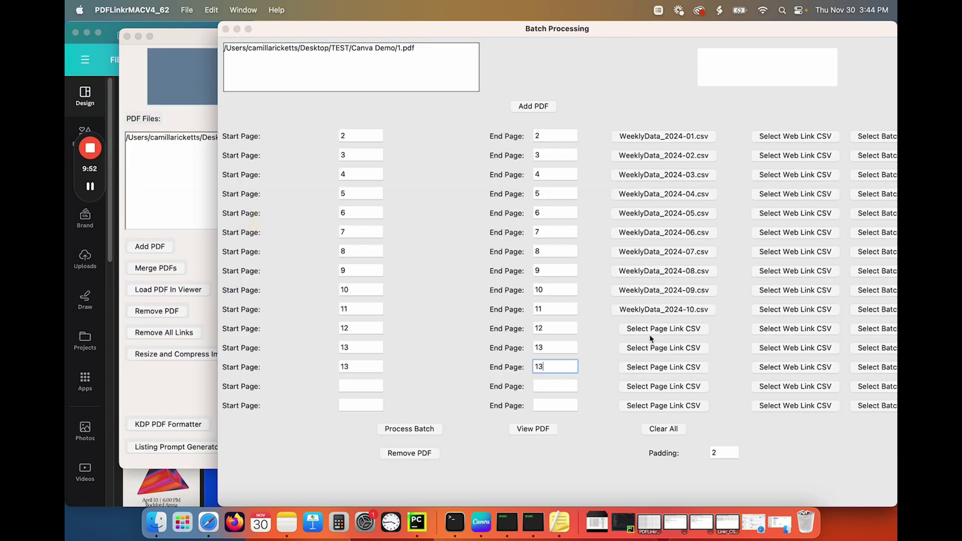
{"action": "left_click", "coordinate": [660, 328]}
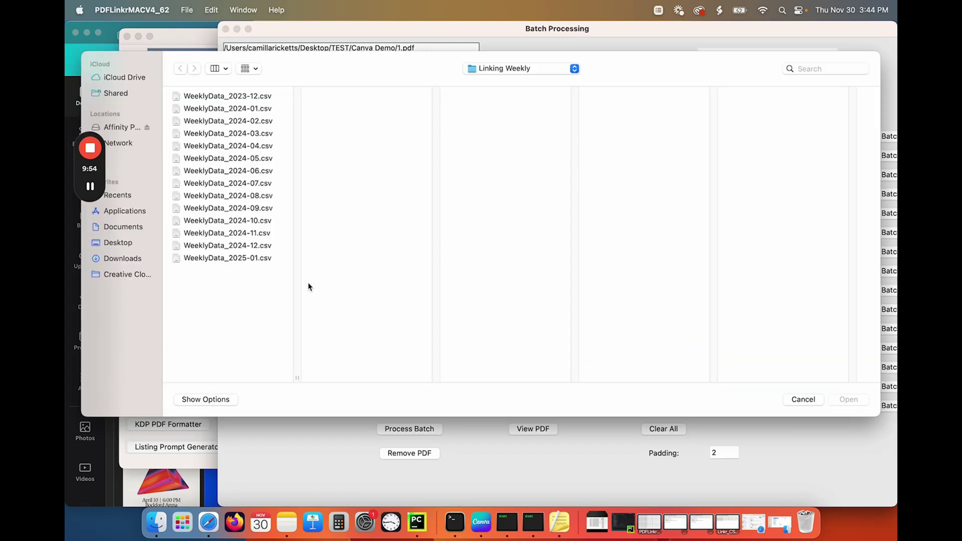
{"action": "double_click", "coordinate": [252, 234]}
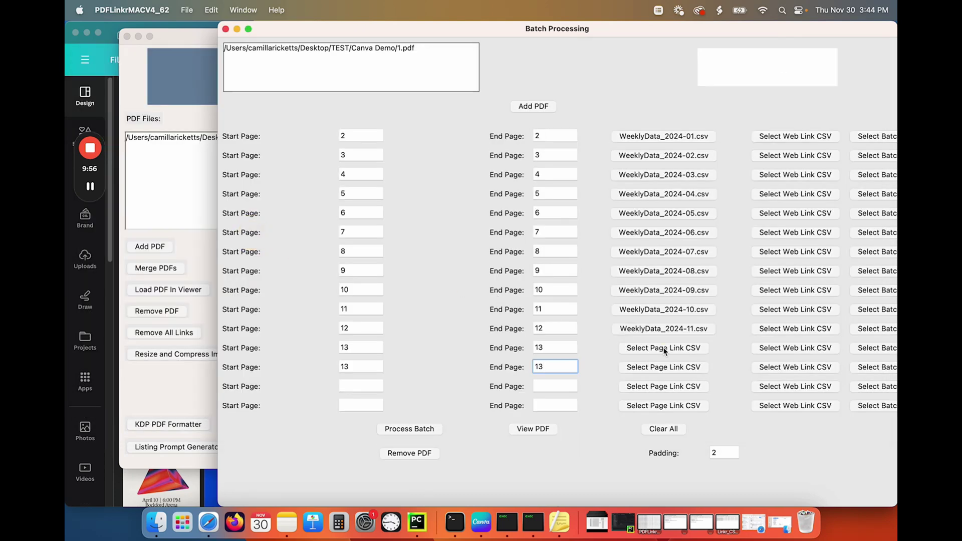
{"action": "left_click", "coordinate": [659, 346]}
{"action": "left_click", "coordinate": [257, 247]}
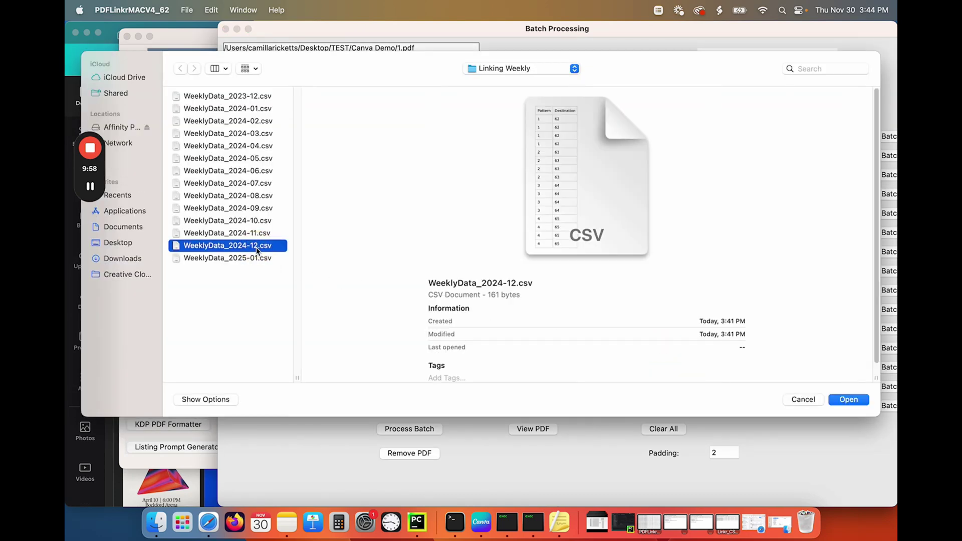
{"action": "double_click", "coordinate": [257, 248]}
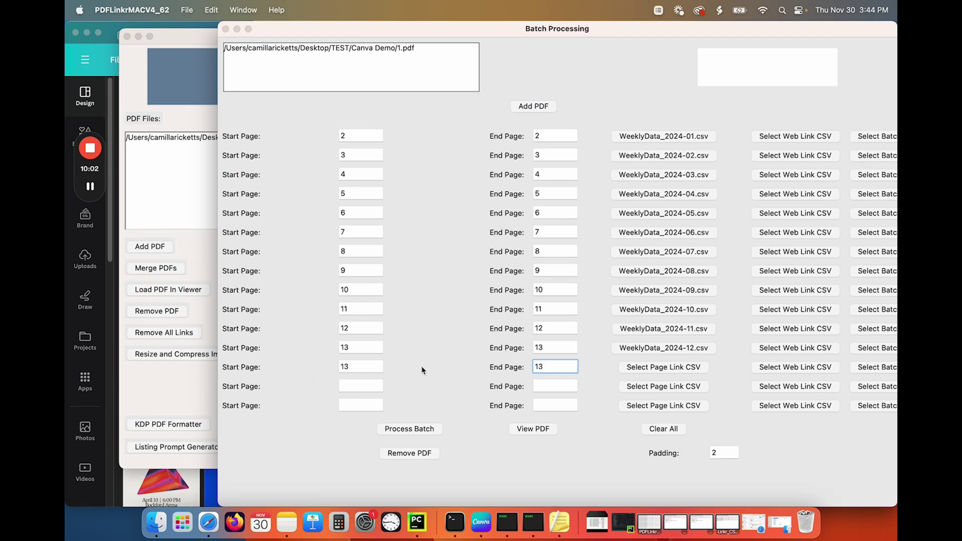
{"action": "left_click", "coordinate": [656, 369]}
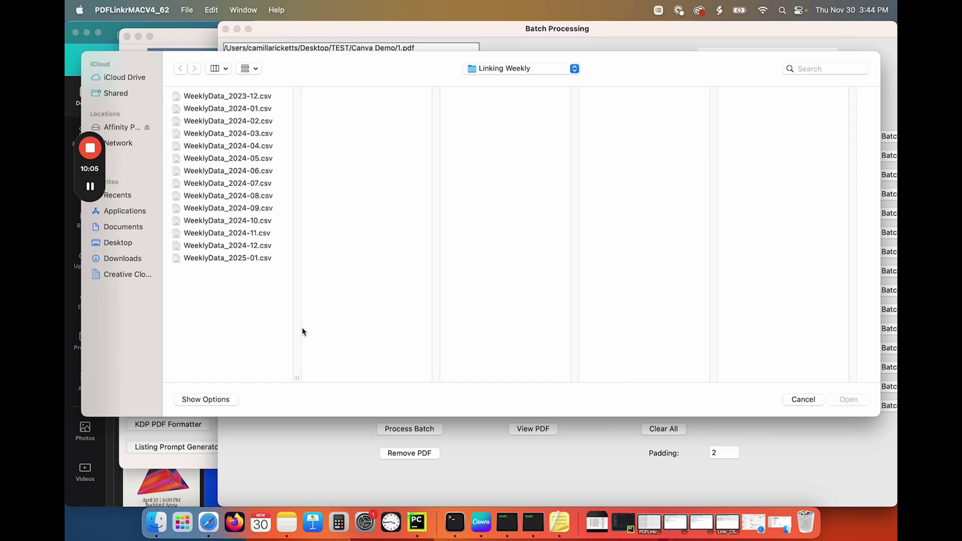
{"action": "double_click", "coordinate": [260, 258]}
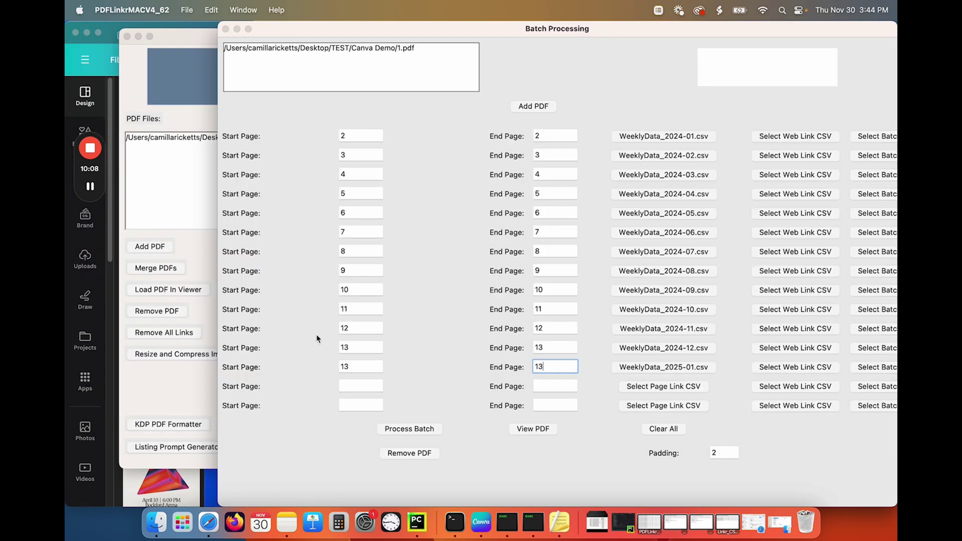
View 1.pdf's January page 2 and use the Week 1–6 number row as the link area.
{"action": "left_click", "coordinate": [395, 49]}
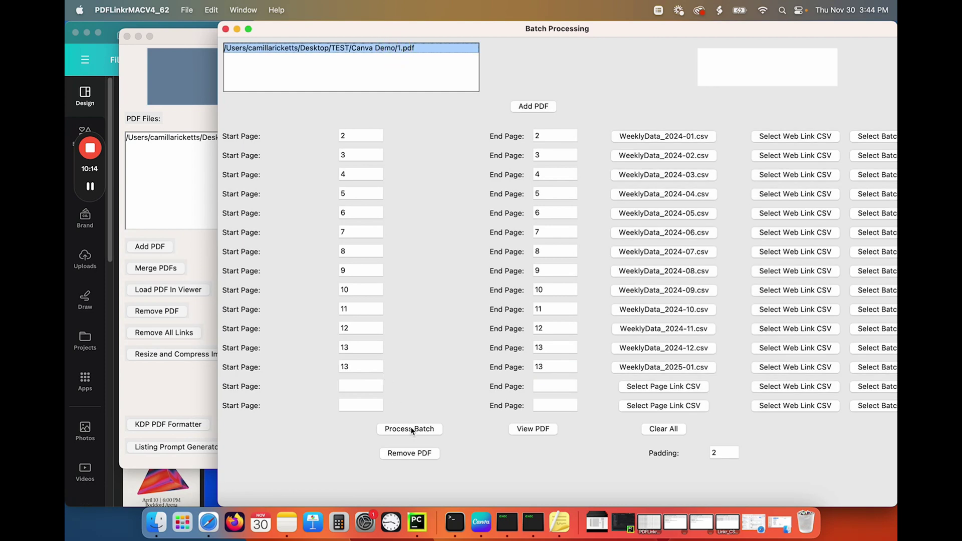
{"action": "left_click", "coordinate": [535, 428]}
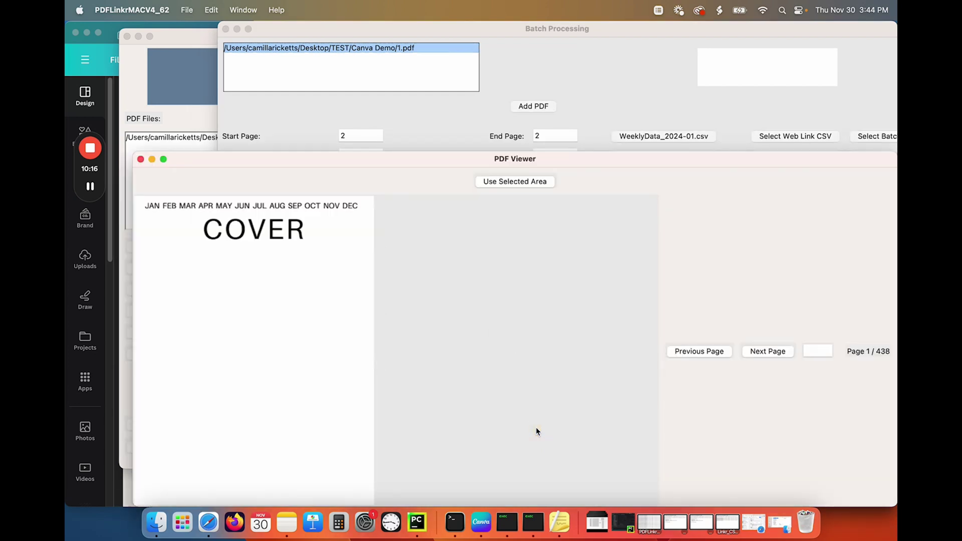
{"action": "left_click", "coordinate": [771, 352]}
{"action": "left_click_drag", "start_coordinate": [421, 157], "coordinate": [412, 67]}
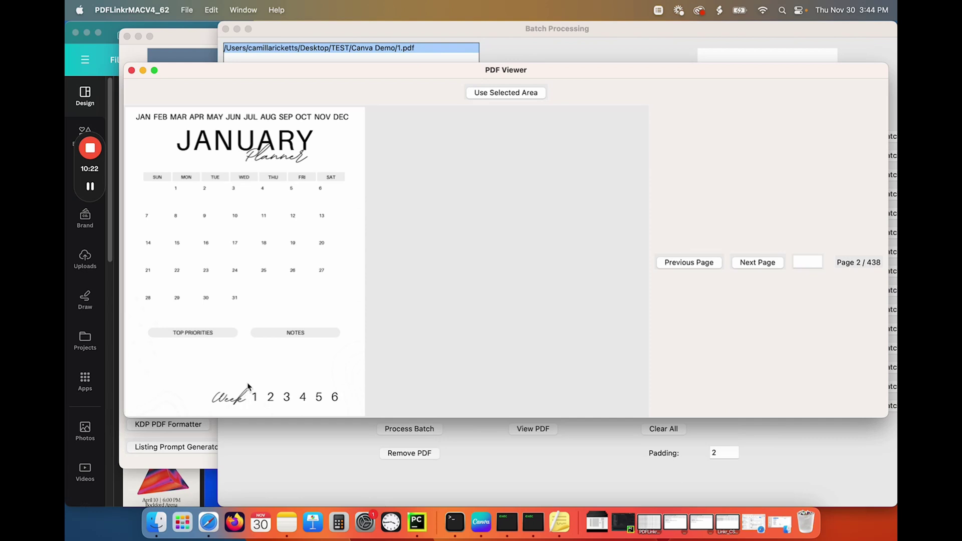
{"action": "left_click_drag", "start_coordinate": [247, 381], "coordinate": [344, 415]}
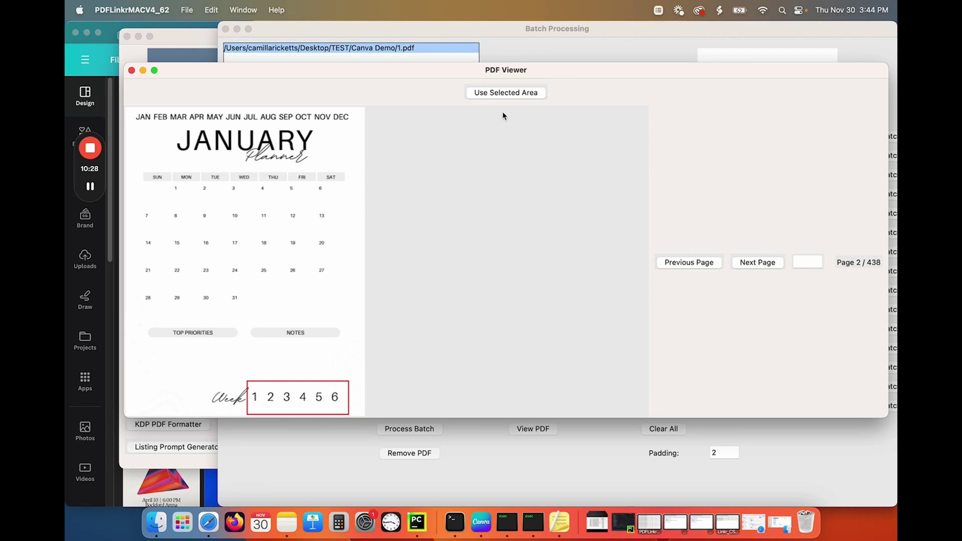
{"action": "left_click", "coordinate": [511, 96]}
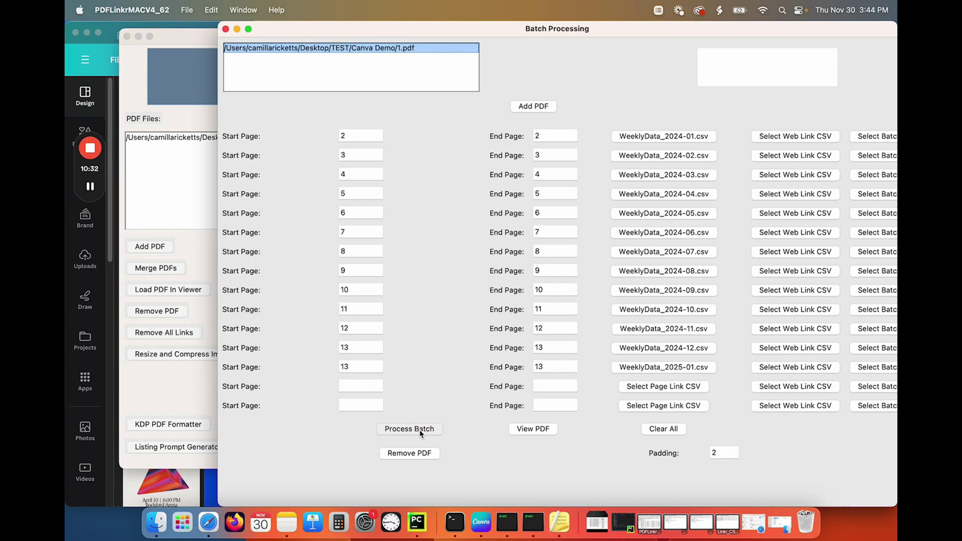
Process the batch, dismiss the completion message, and open 1_updated_13.pdf from Canva Demo.
{"action": "left_click", "coordinate": [420, 433]}
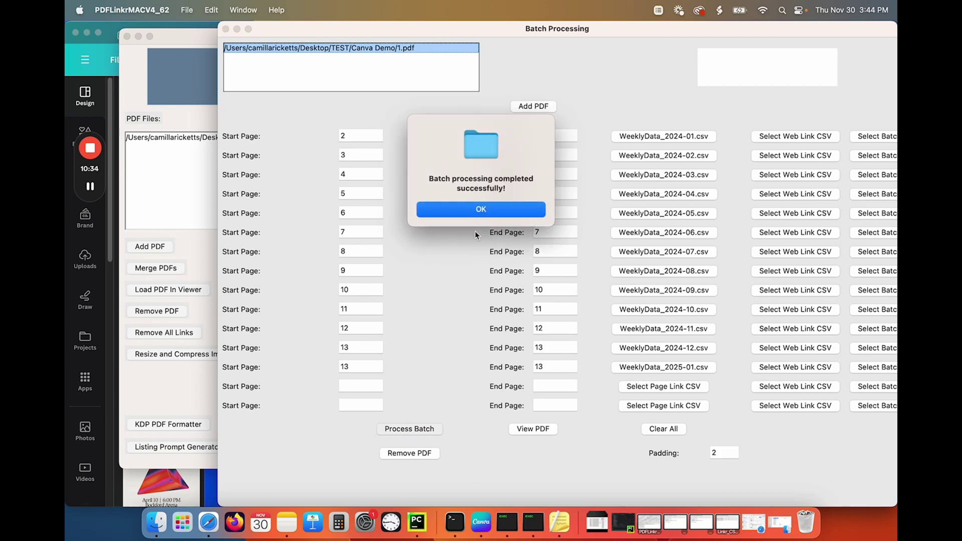
{"action": "left_click", "coordinate": [472, 210]}
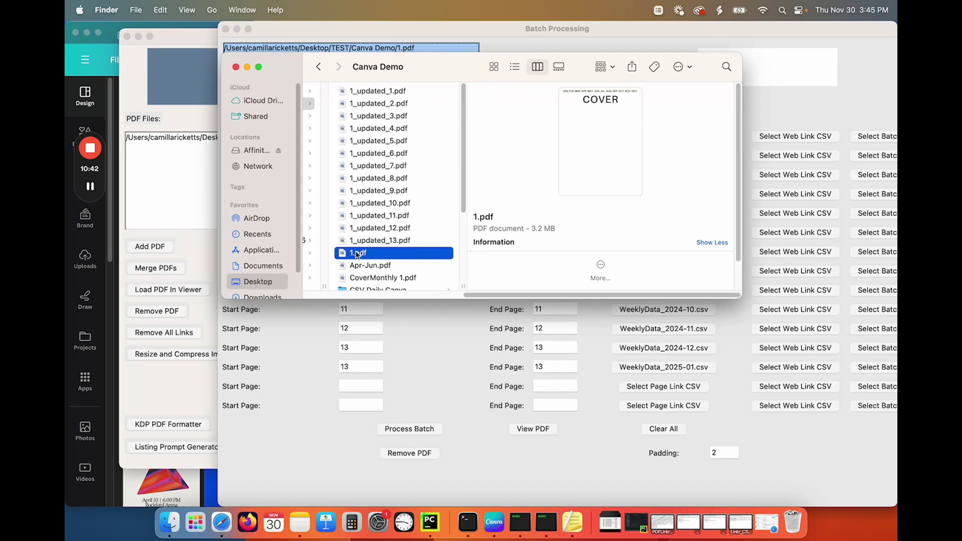
{"action": "double_click", "coordinate": [393, 241]}
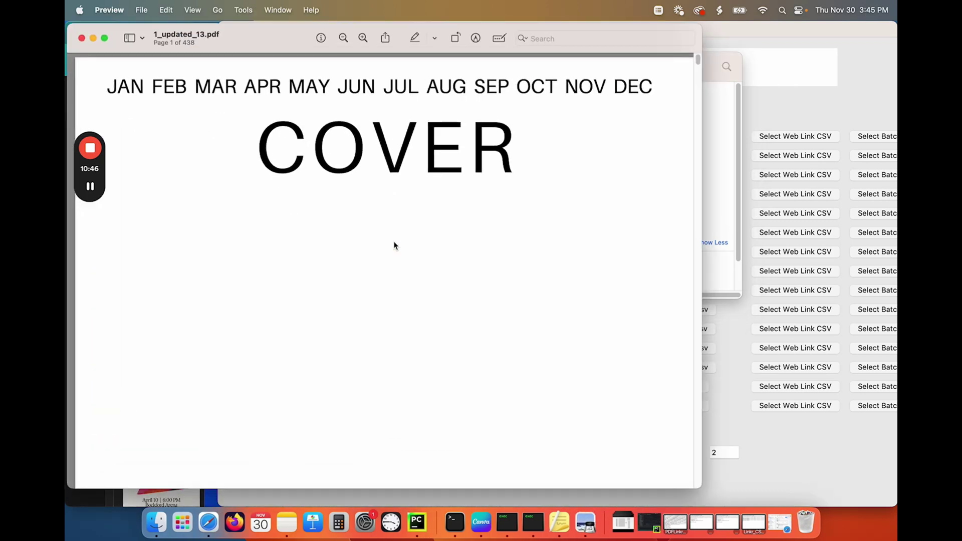
Test the JAN tab, December's week 3 and January's week 2 links, then close the PDF.
{"action": "left_click", "coordinate": [126, 89]}
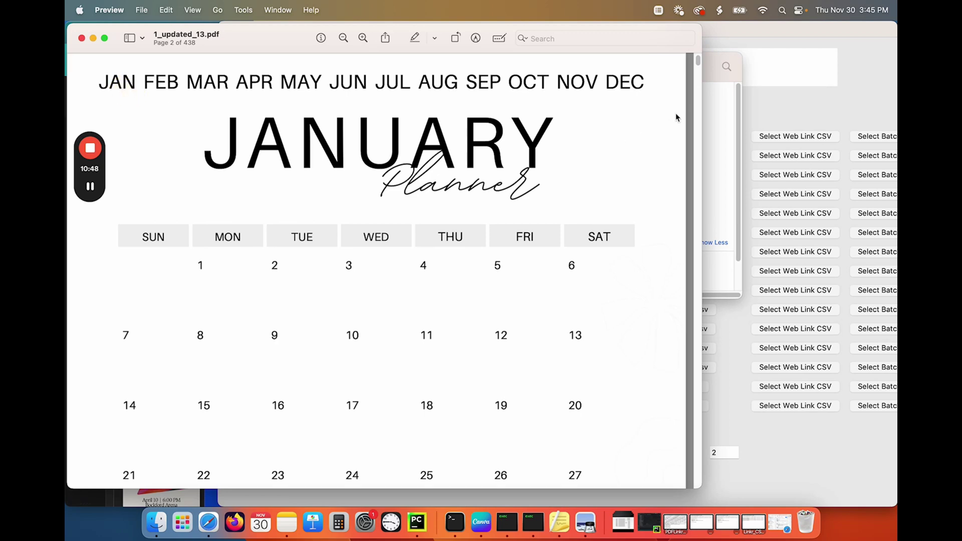
{"action": "left_click_drag", "start_coordinate": [698, 63], "coordinate": [698, 71]}
{"action": "scroll", "coordinate": [559, 183], "scroll_direction": "down", "scroll_amount": 10}
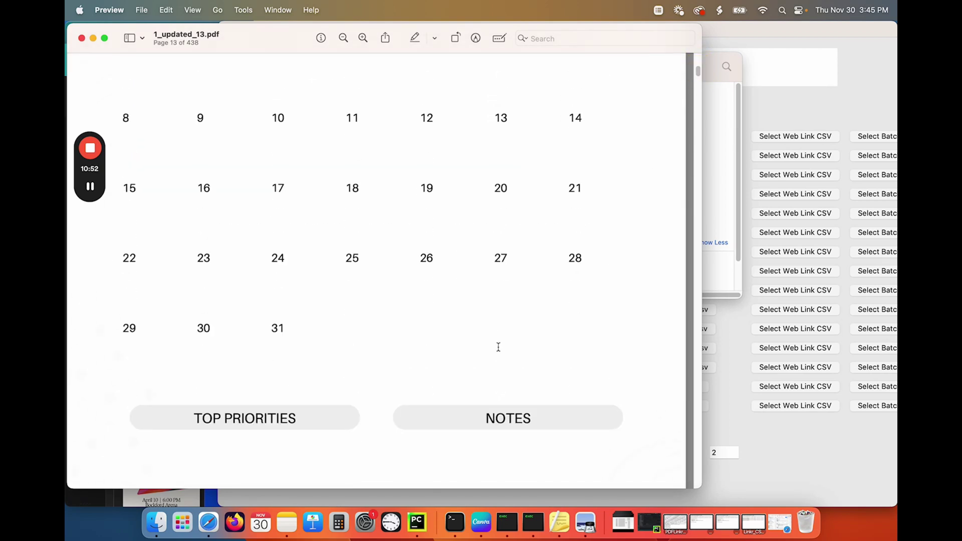
{"action": "left_click", "coordinate": [481, 350]}
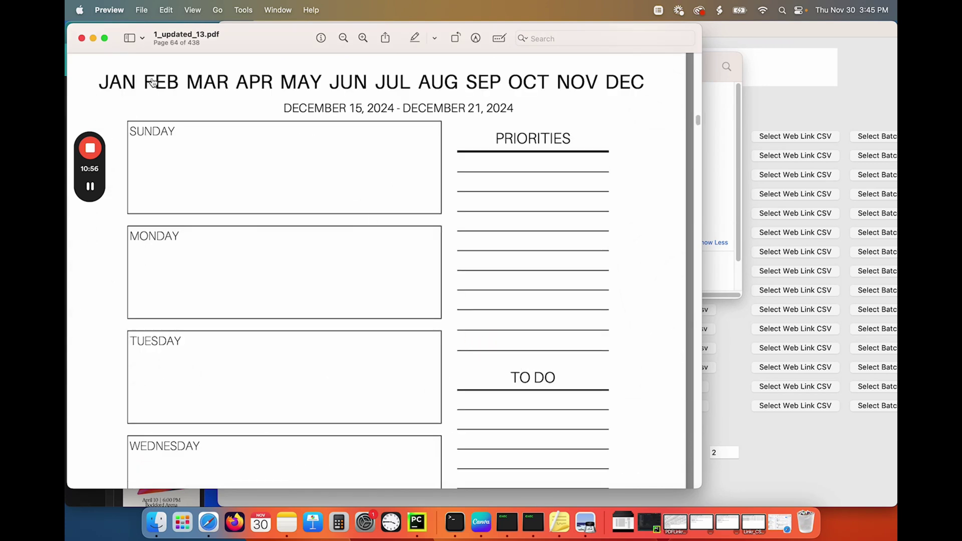
{"action": "left_click", "coordinate": [115, 83]}
{"action": "scroll", "coordinate": [436, 326], "scroll_direction": "down", "scroll_amount": 10}
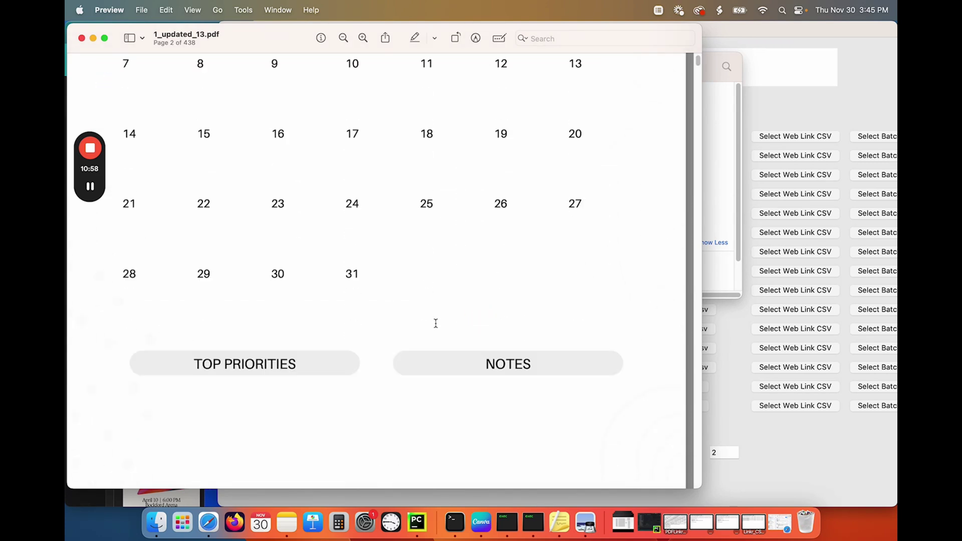
{"action": "left_click", "coordinate": [442, 384]}
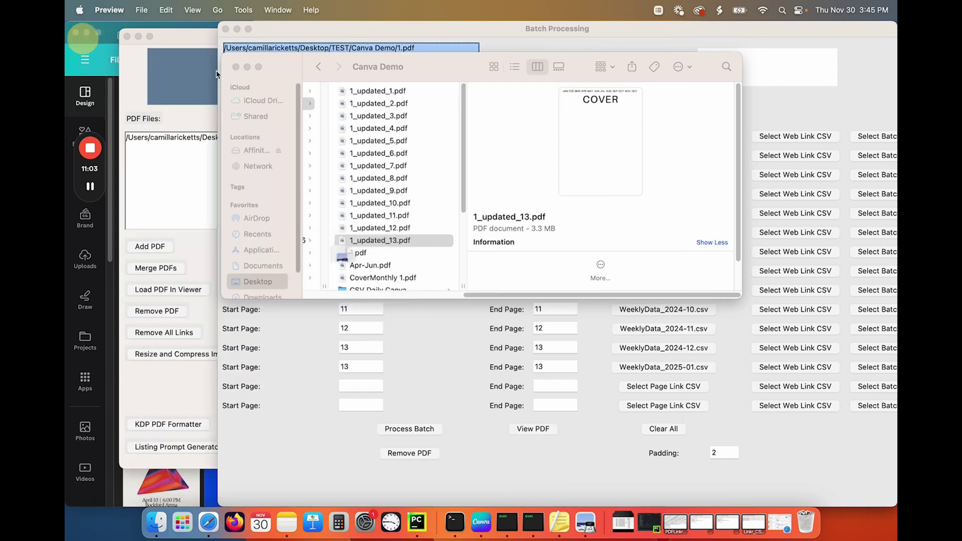
{"action": "left_click", "coordinate": [82, 39]}
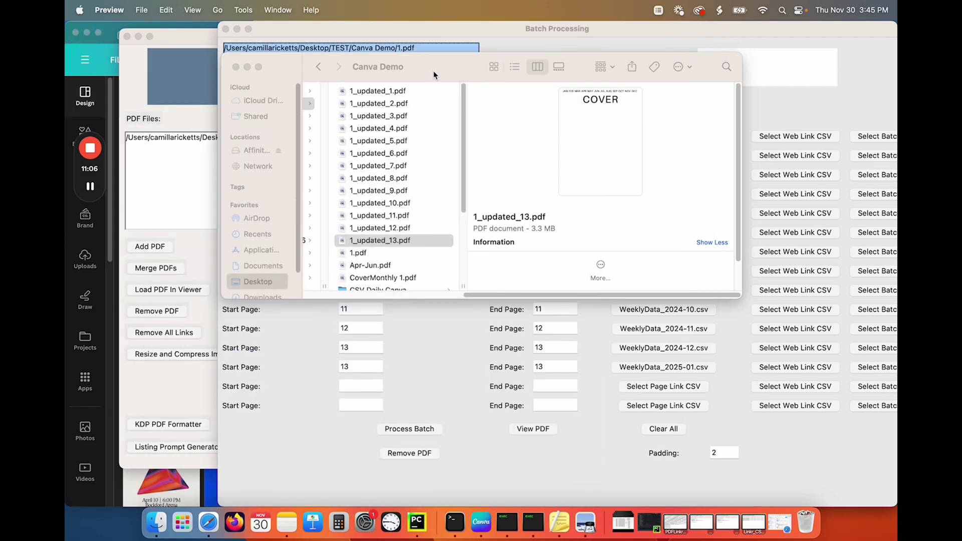